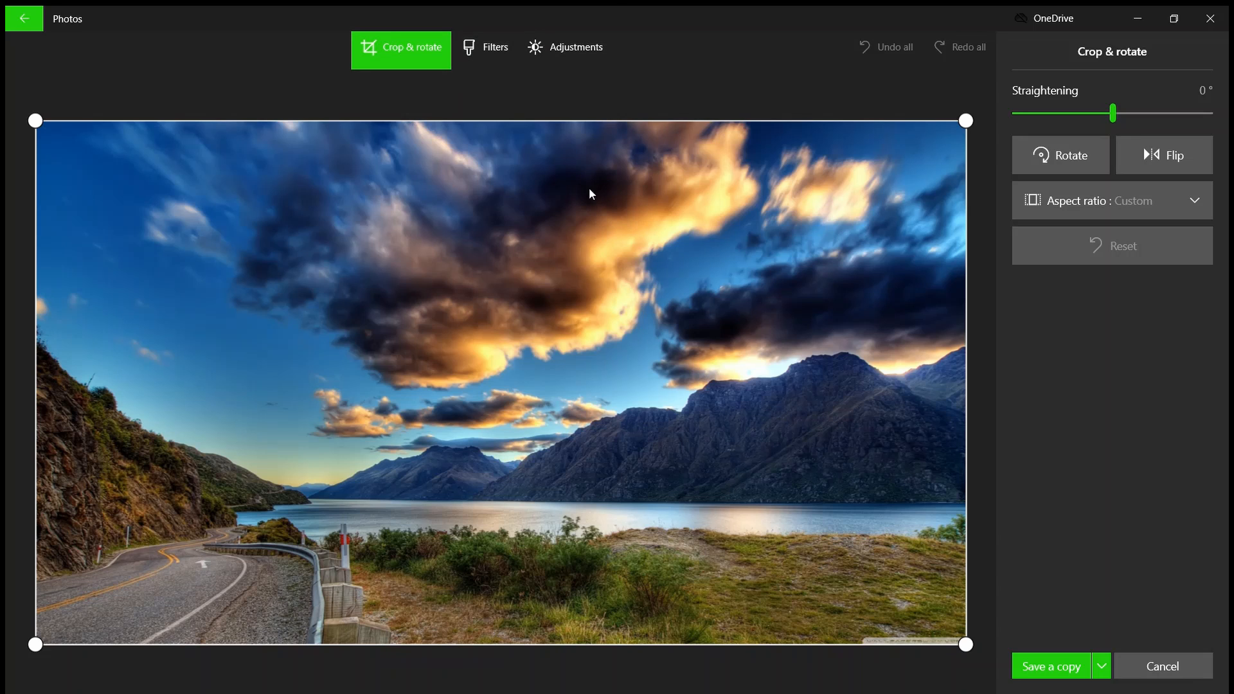
Try the Burlesque, Denim and Vanilla filters at differing intensity on the photo, ending with the Original filter restored.
left_click_drag(966, 123, 1213, 19)
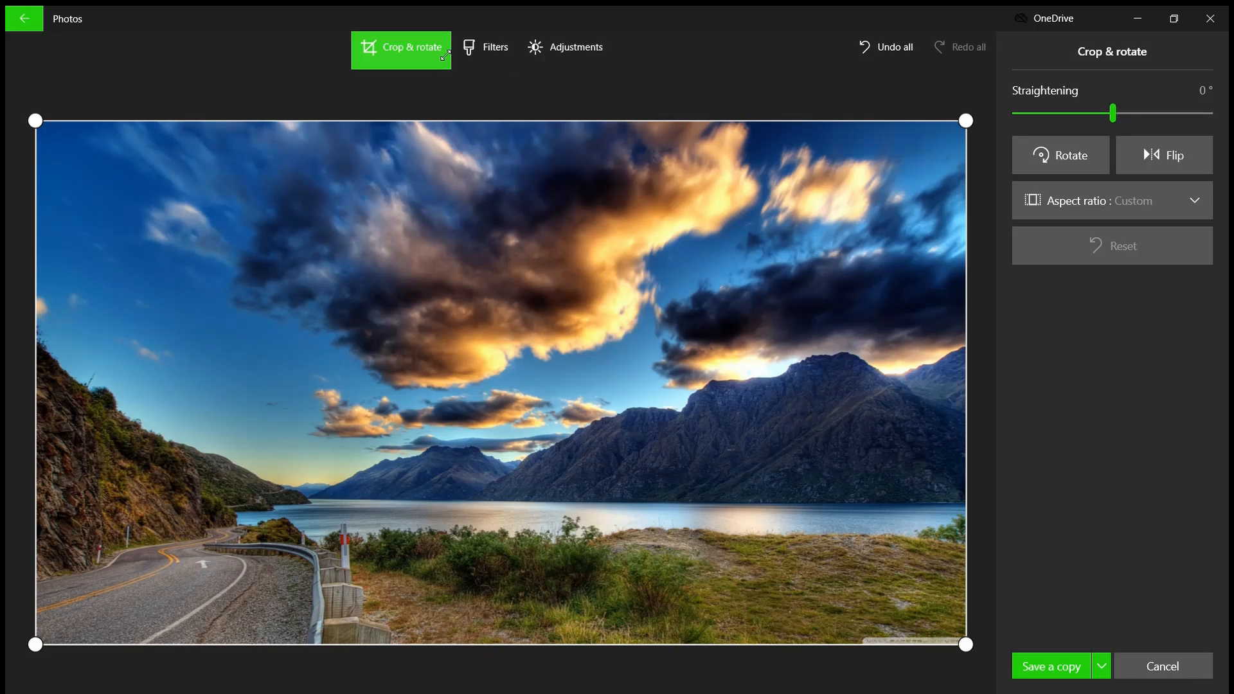
left_click(471, 52)
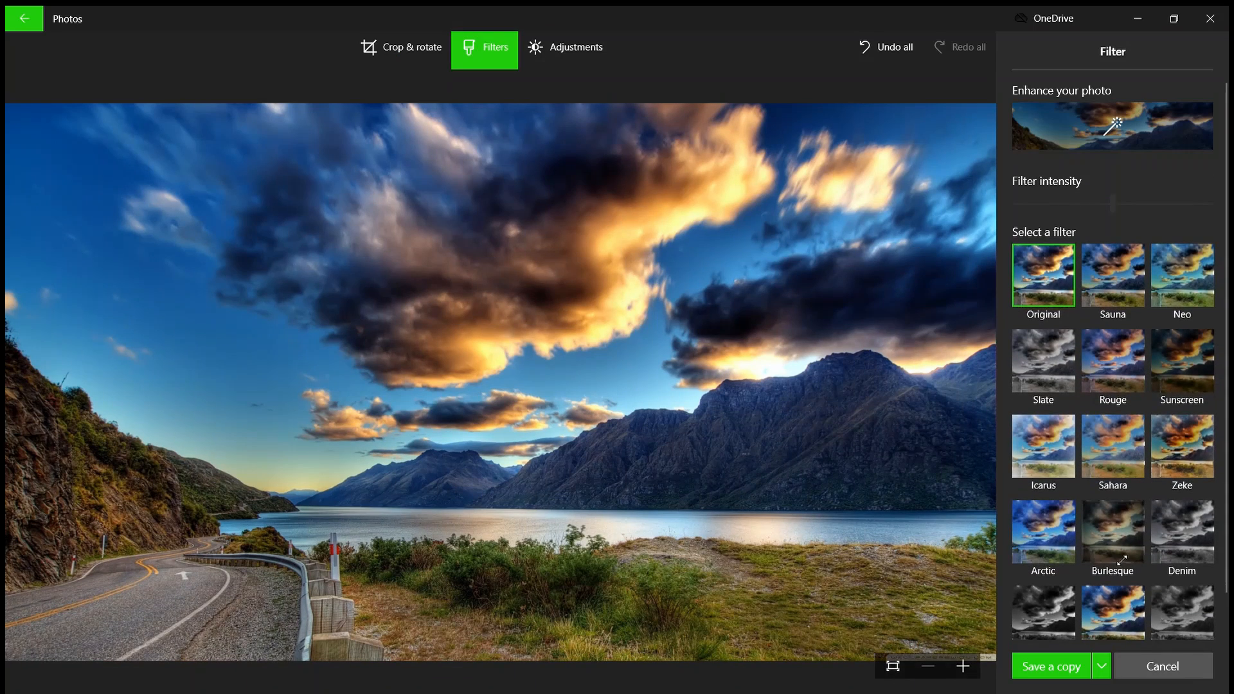
left_click(1127, 605)
left_click(1118, 540)
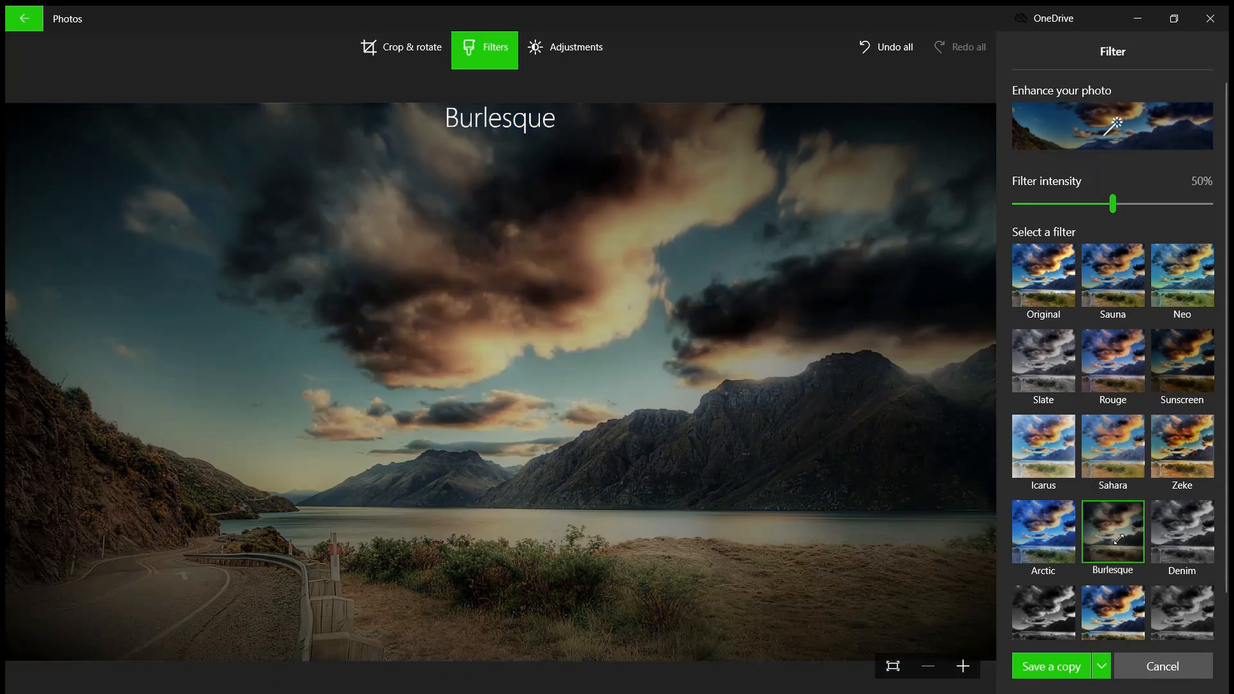
left_click(1189, 537)
left_click(1055, 605)
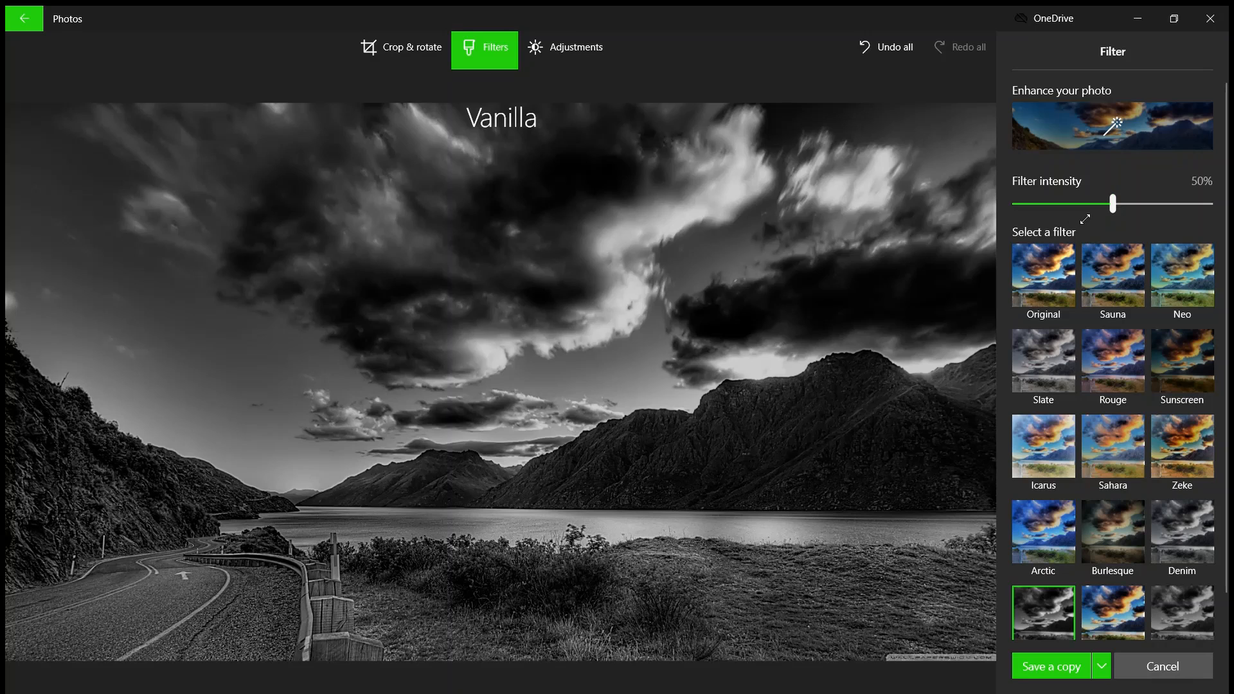
left_click_drag(1111, 205, 1192, 205)
left_click(1029, 278)
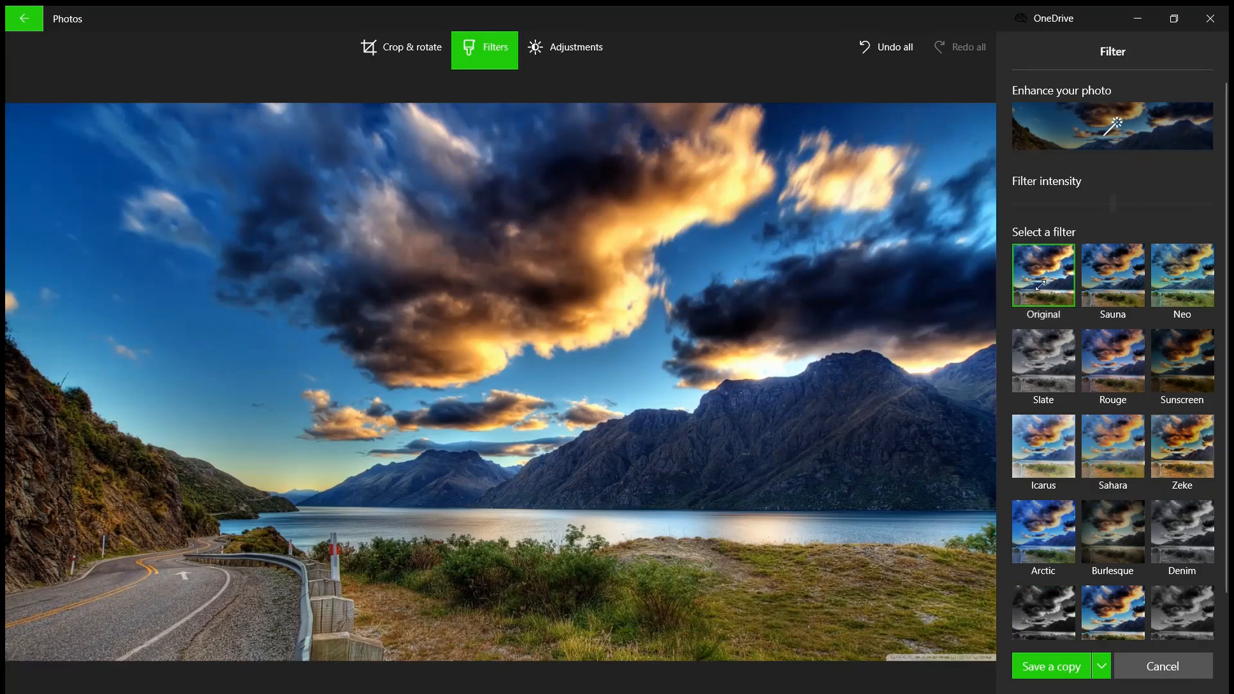
Expand the Light and Colour adjustments and raise the photo's overall colour to about 70% of the way from centre to maximum.
left_click(575, 48)
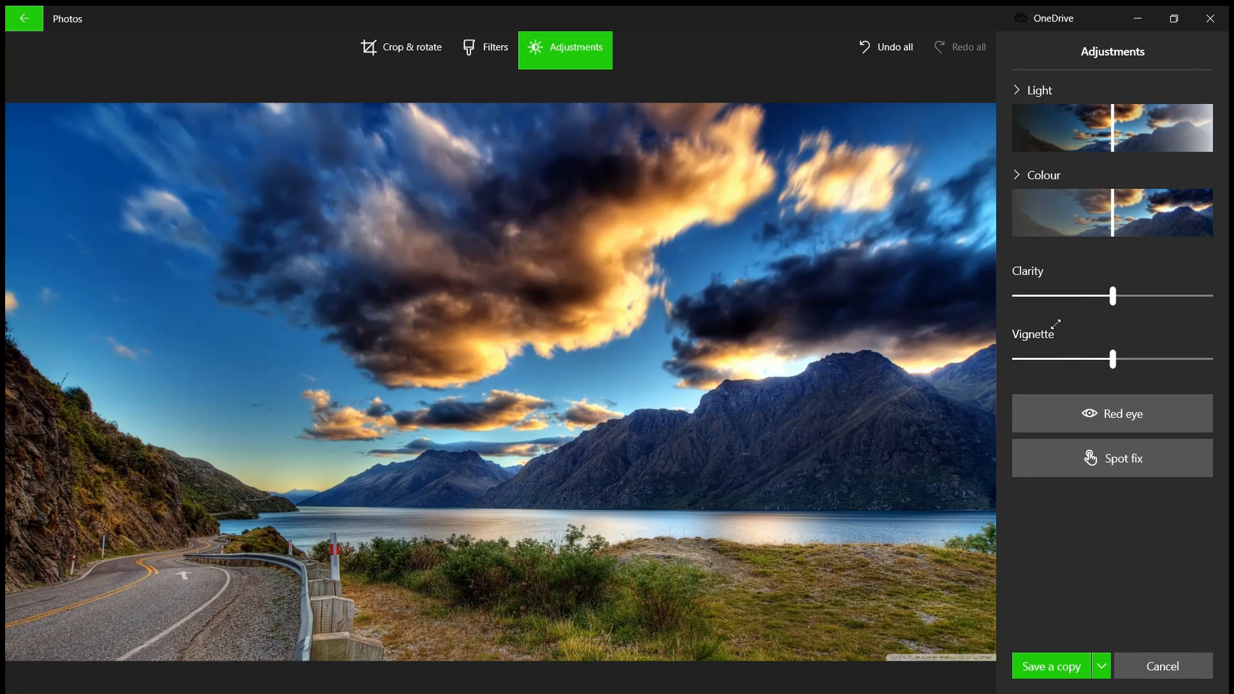
left_click(1021, 178)
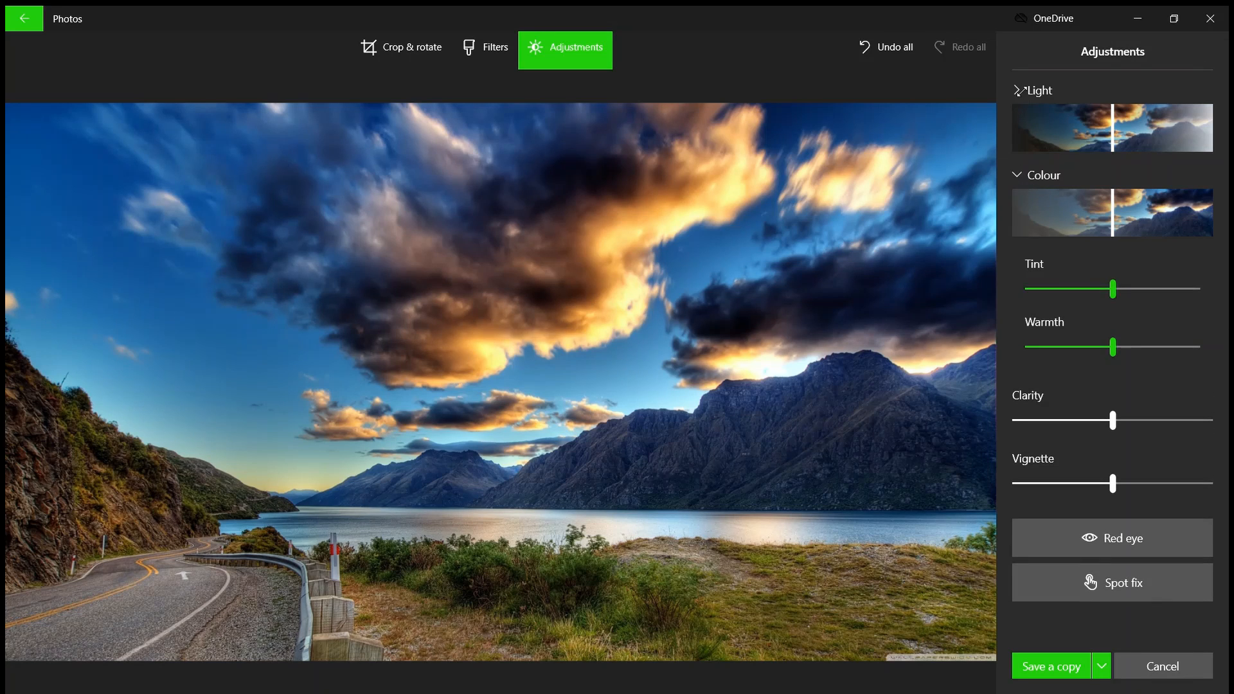
left_click(1018, 90)
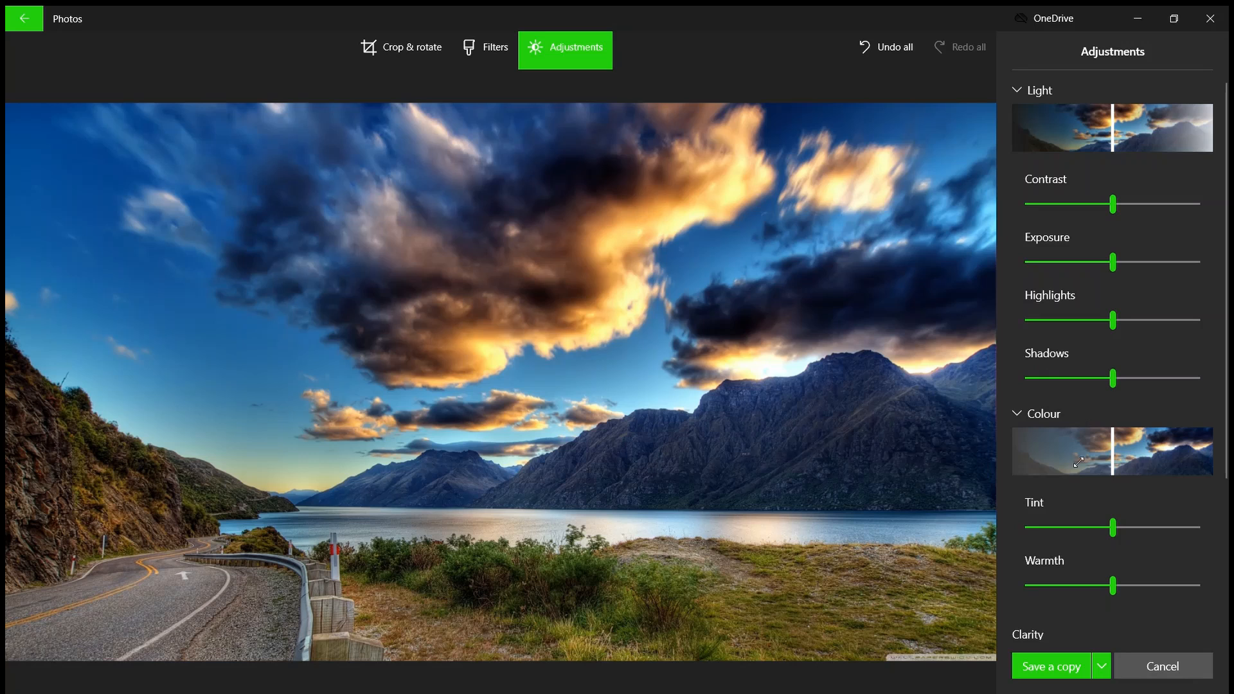
scroll(1112, 441, "down", 3)
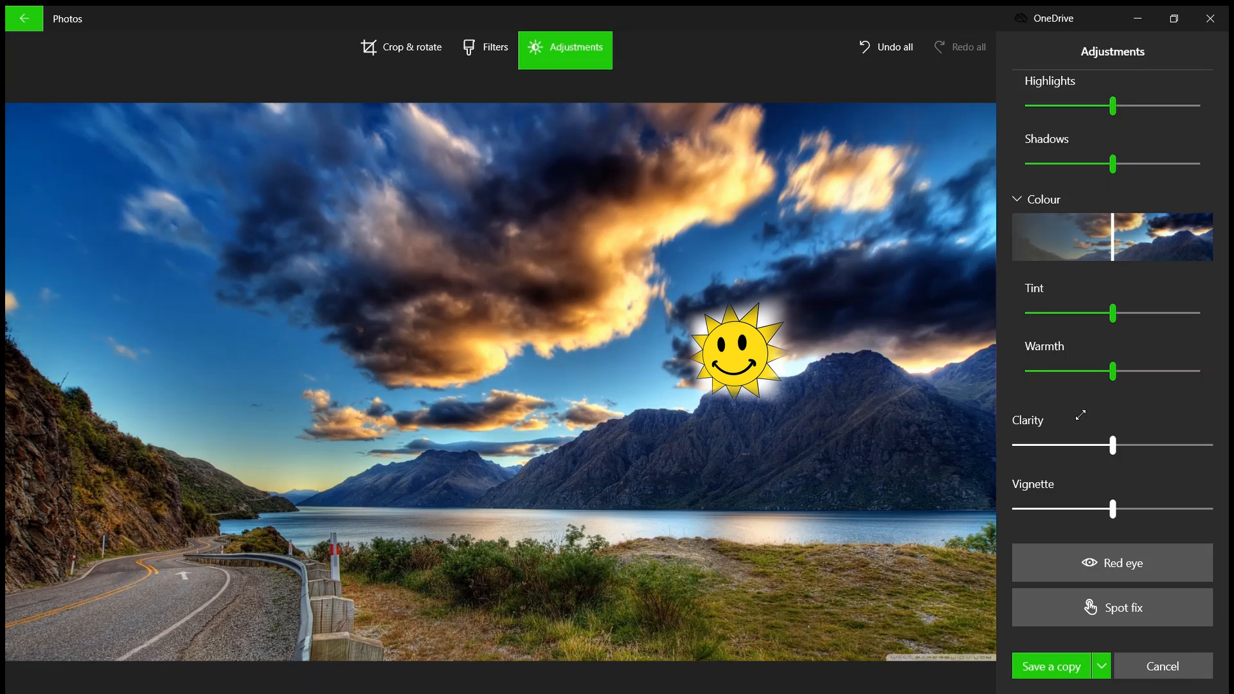
scroll(1174, 399, "up", 3)
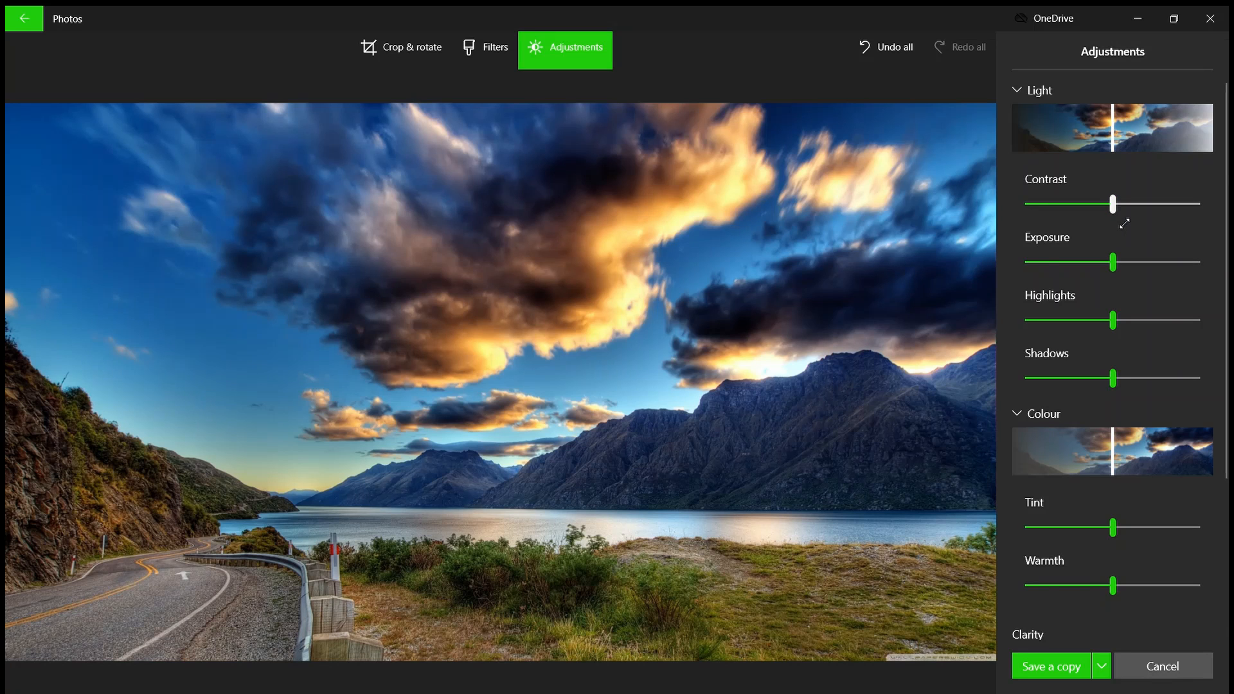
scroll(1124, 223, "down", 3)
left_click_drag(1116, 247, 1188, 248)
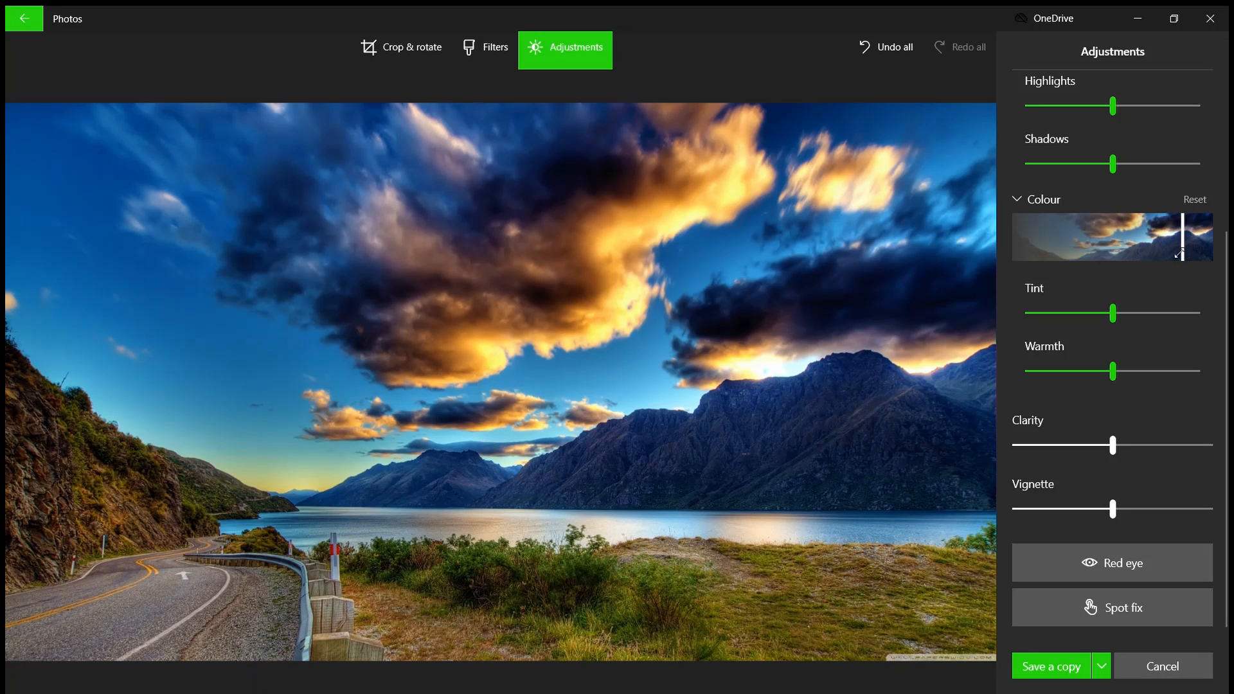
Raise the photo's overall light to about three quarters of the way from centre to maximum.
scroll(1170, 244, "up", 3)
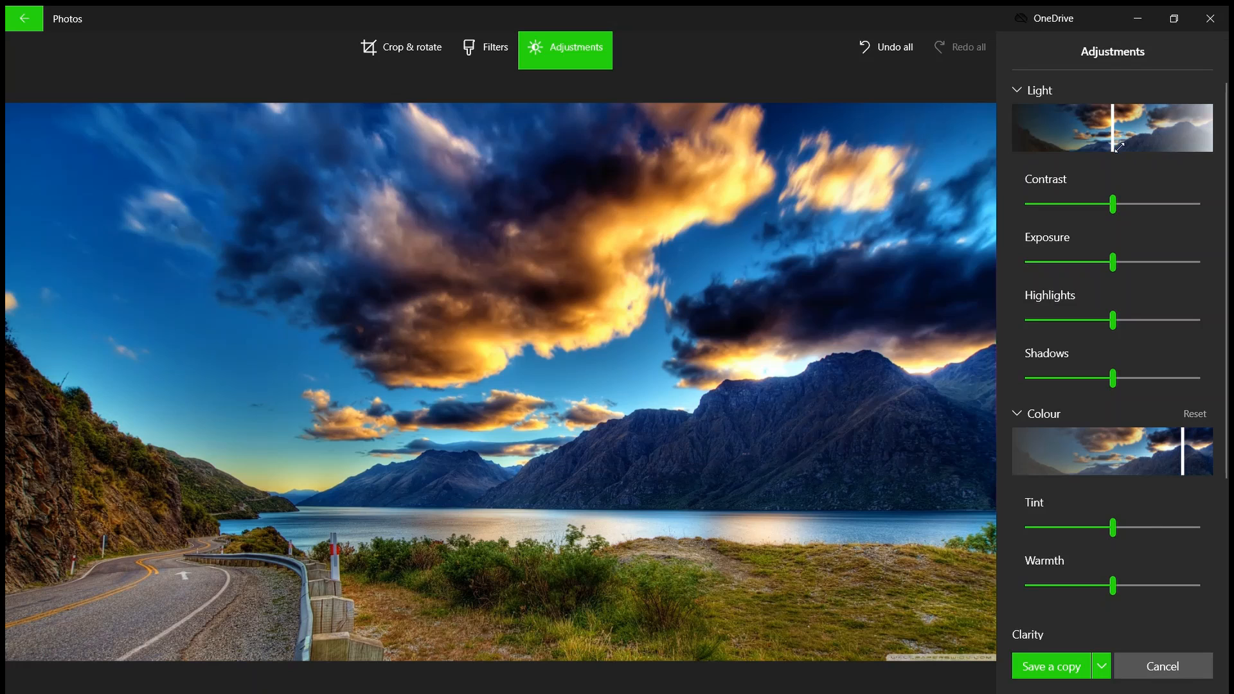
mouse_move(1118, 148)
left_mouse_down()
mouse_move(1156, 157)
mouse_move(1136, 162)
left_mouse_up()
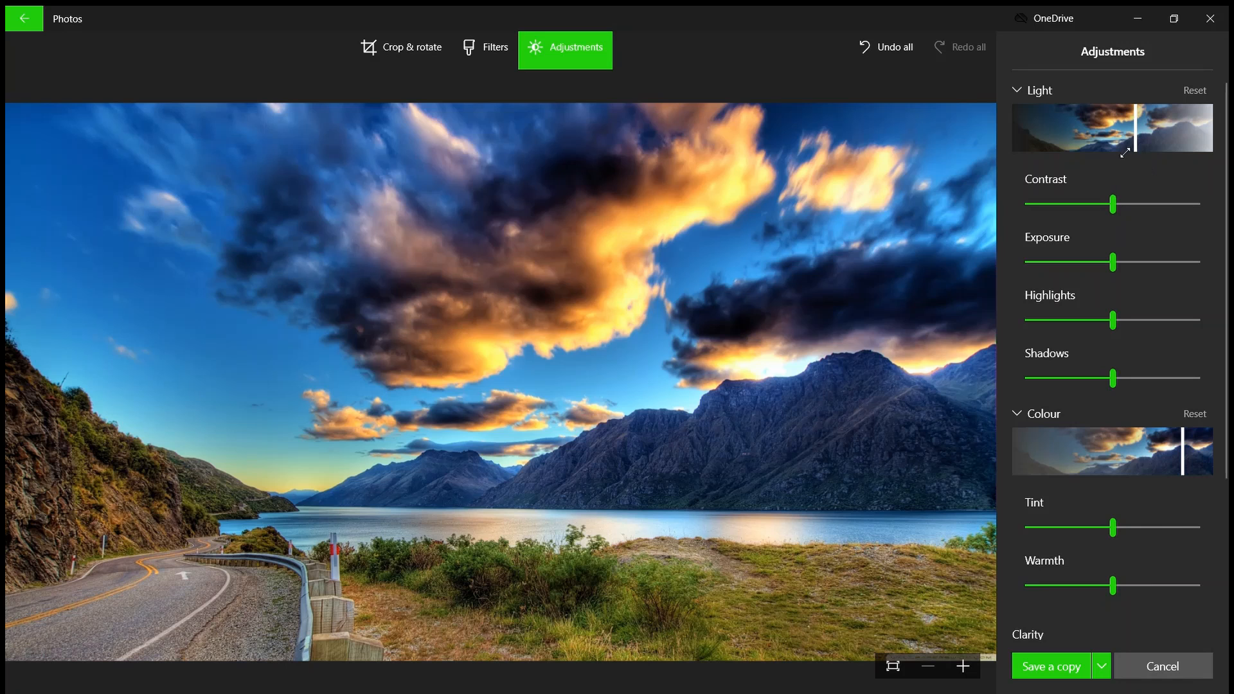
left_click_drag(1141, 149, 1225, 166)
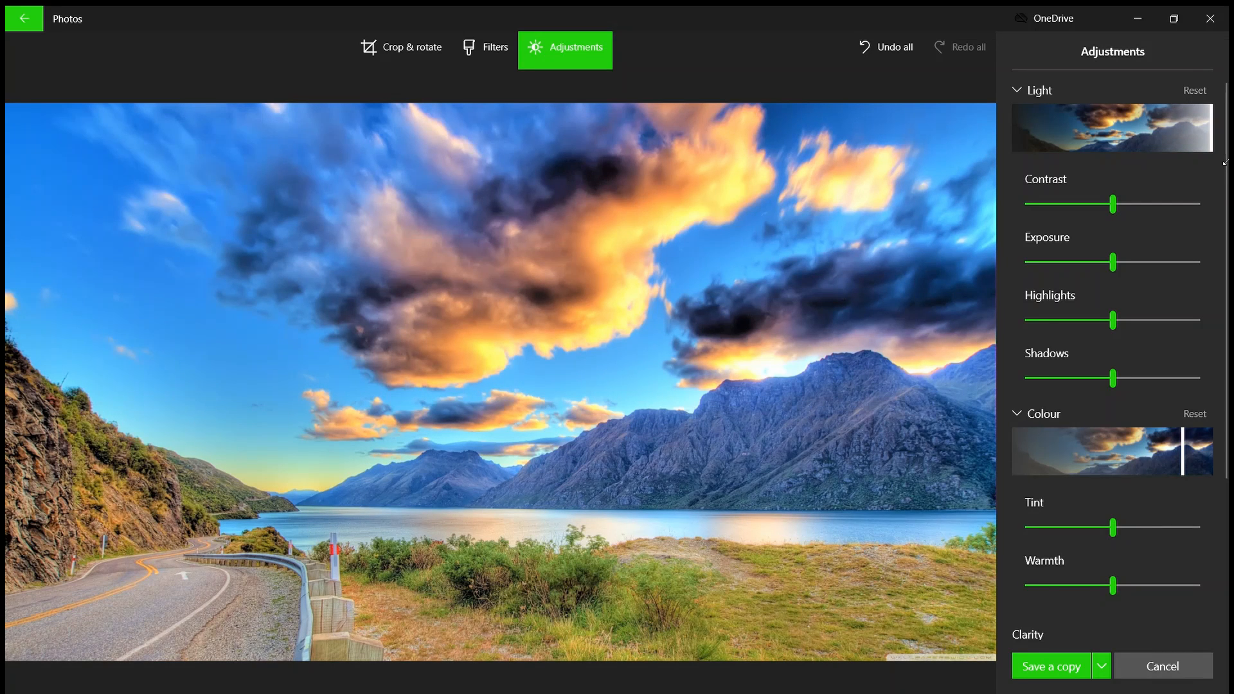
left_click_drag(1225, 162, 1193, 158)
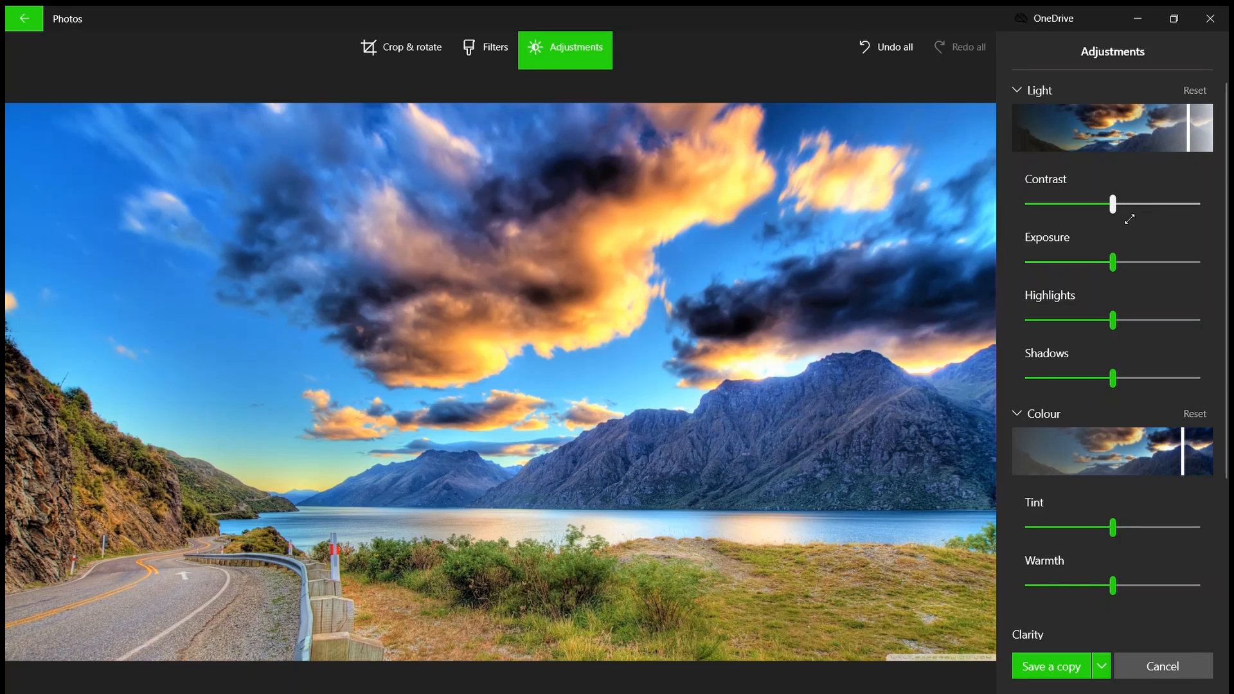
Increase the photo's contrast to a little under halfway between centre and maximum.
left_click_drag(1114, 205, 1196, 205)
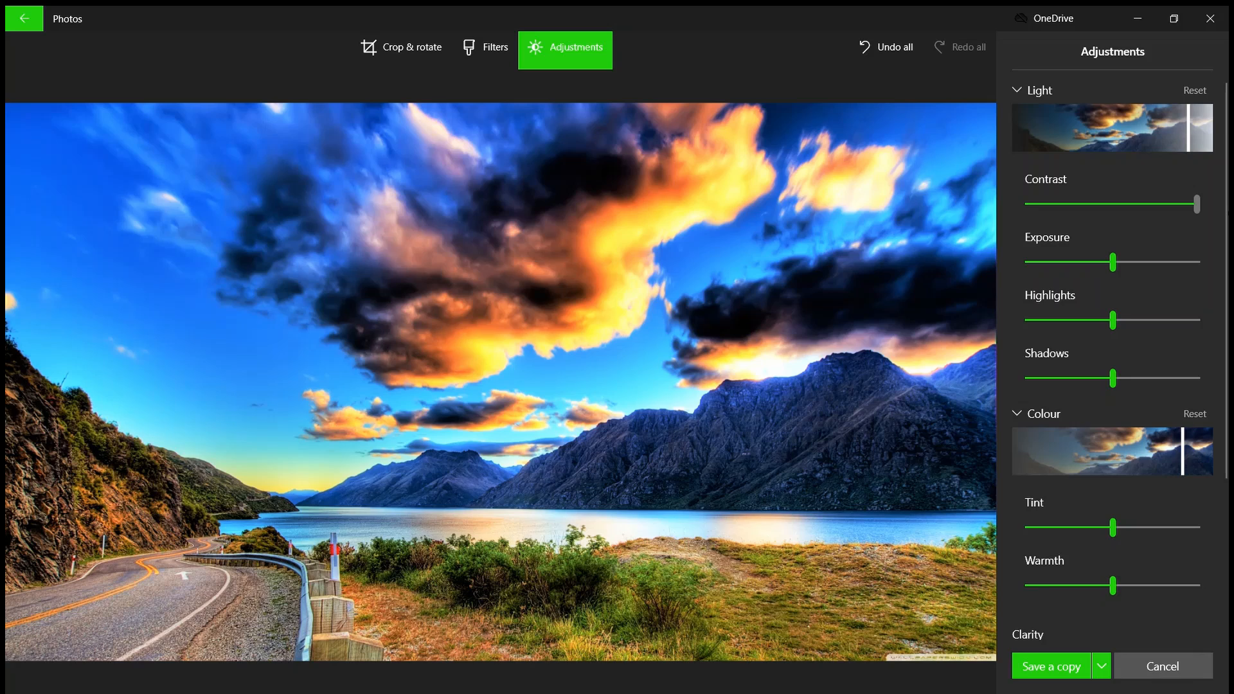
mouse_move(1227, 213)
left_mouse_down()
mouse_move(1082, 200)
mouse_move(1228, 209)
left_mouse_up()
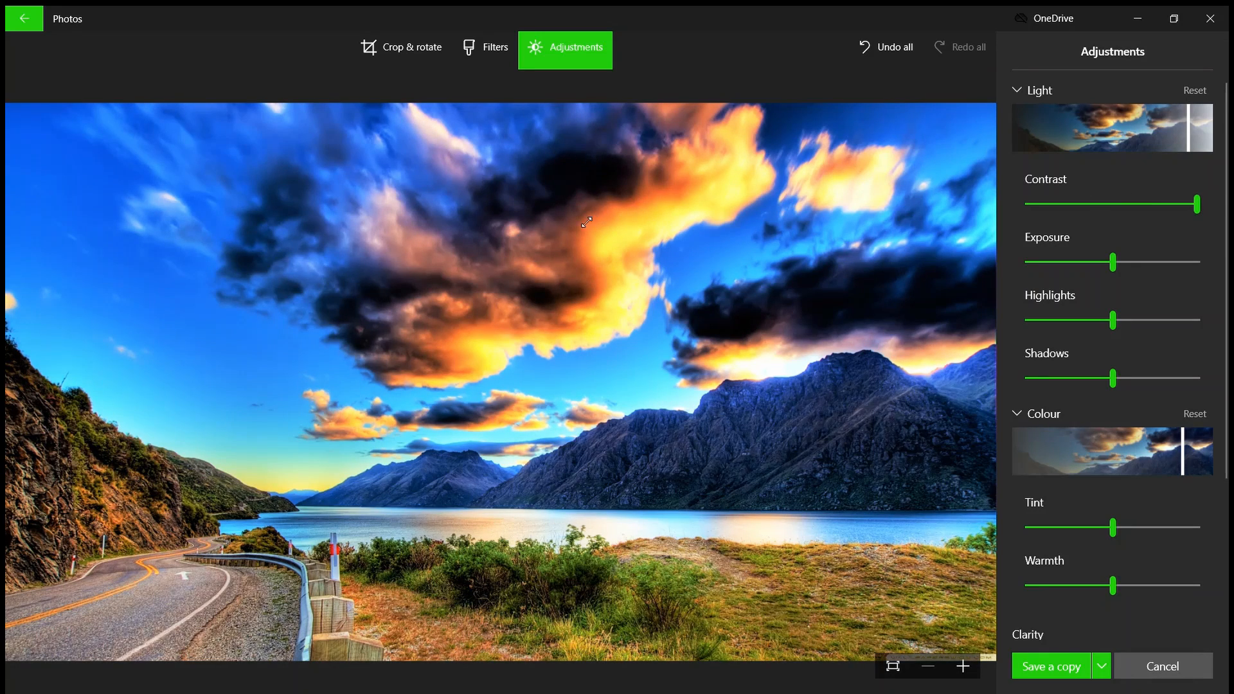
left_click_drag(1211, 204, 1156, 220)
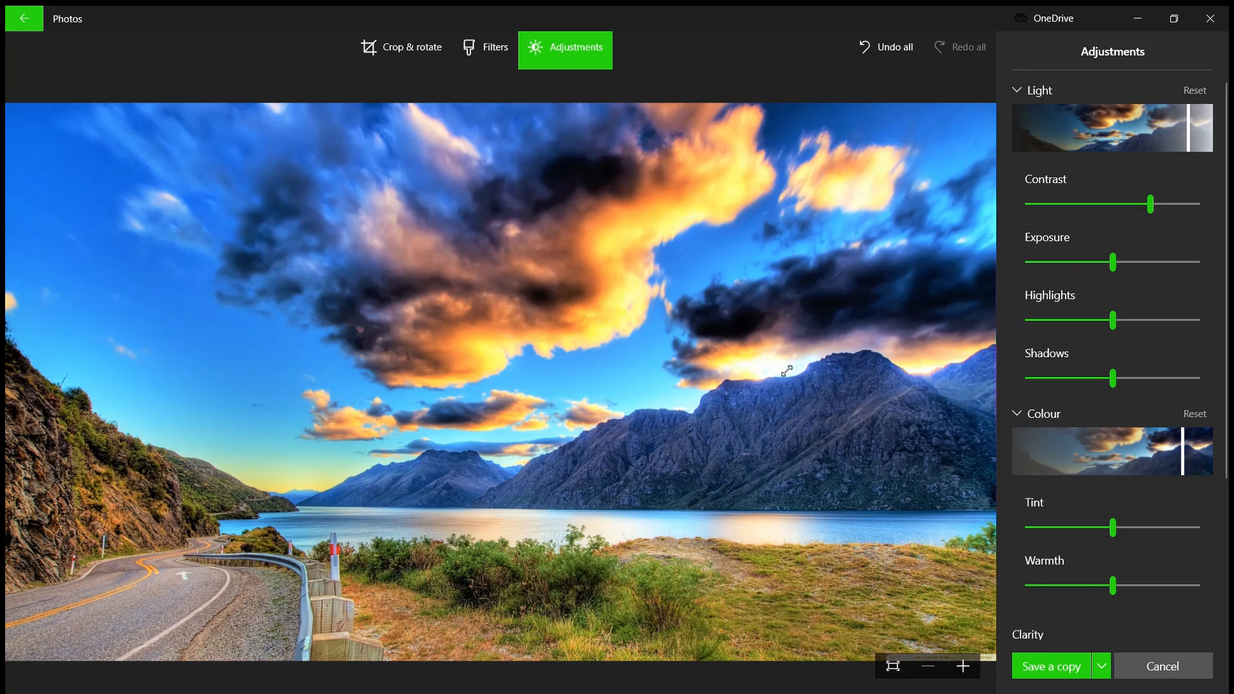
scroll(1112, 565, "down", 3)
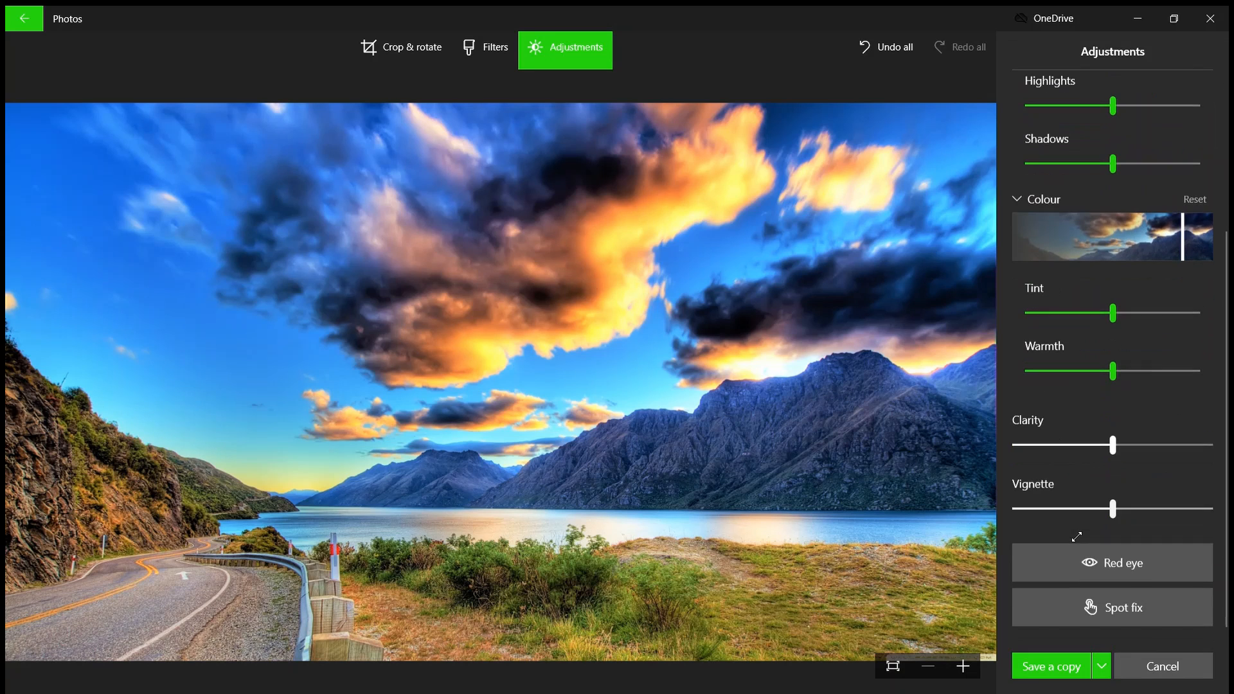
left_click(1111, 562)
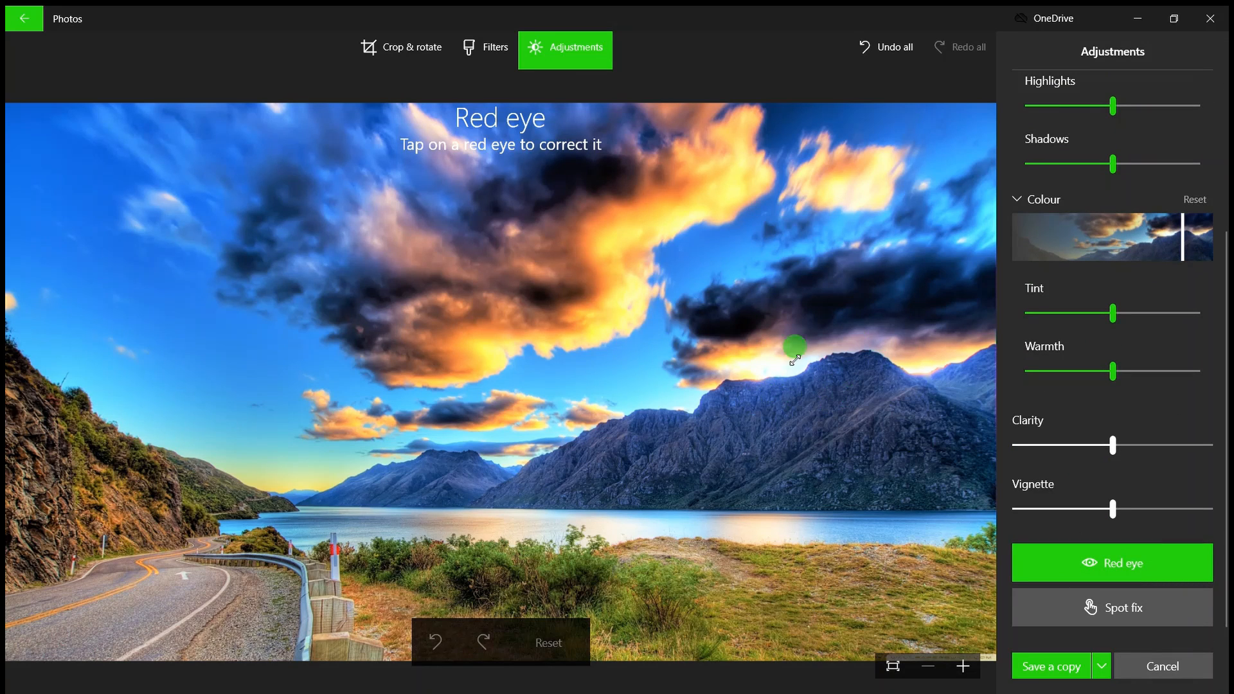
scroll(1133, 398, "up", 3)
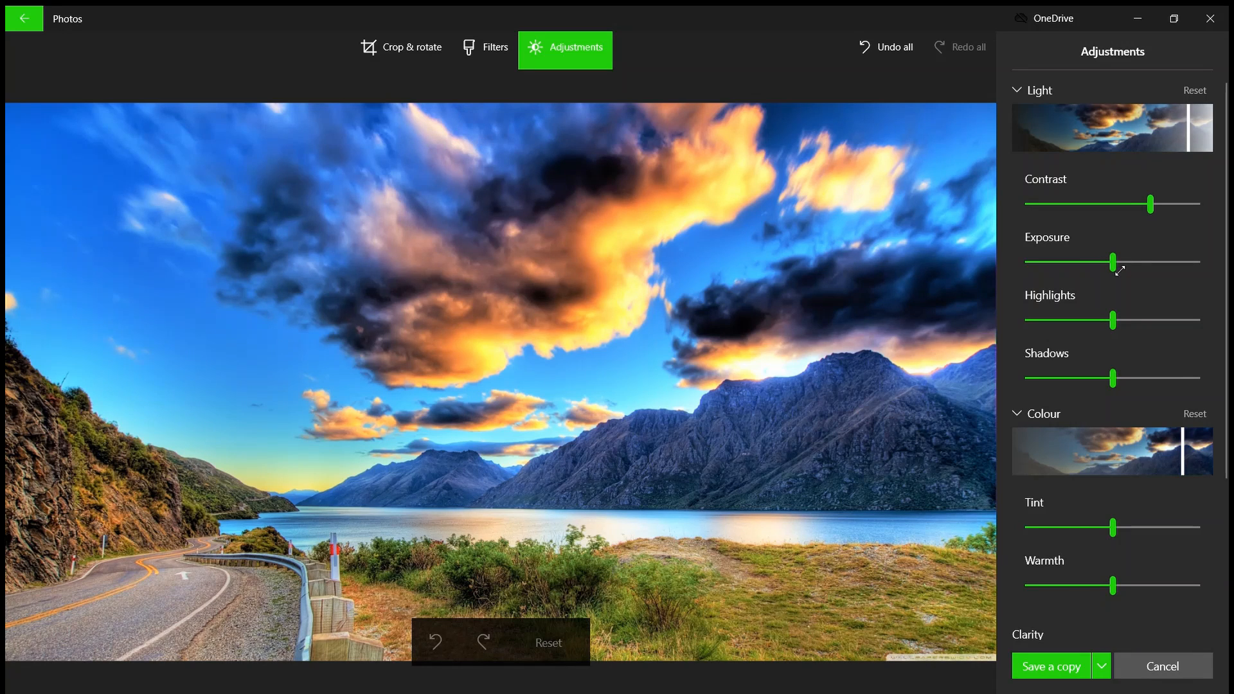
Test low and maximum exposure, and set it to about 40% of the way from centre to maximum.
left_click_drag(1119, 271, 1066, 270)
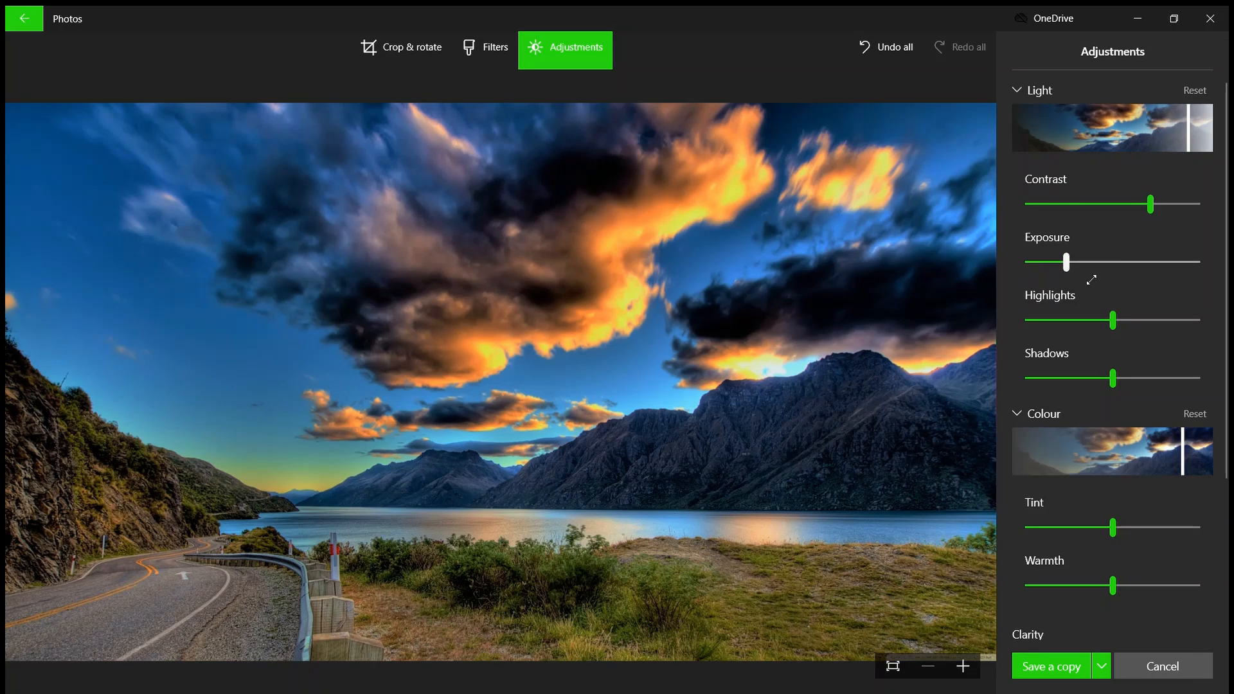
left_click_drag(1077, 270, 1225, 272)
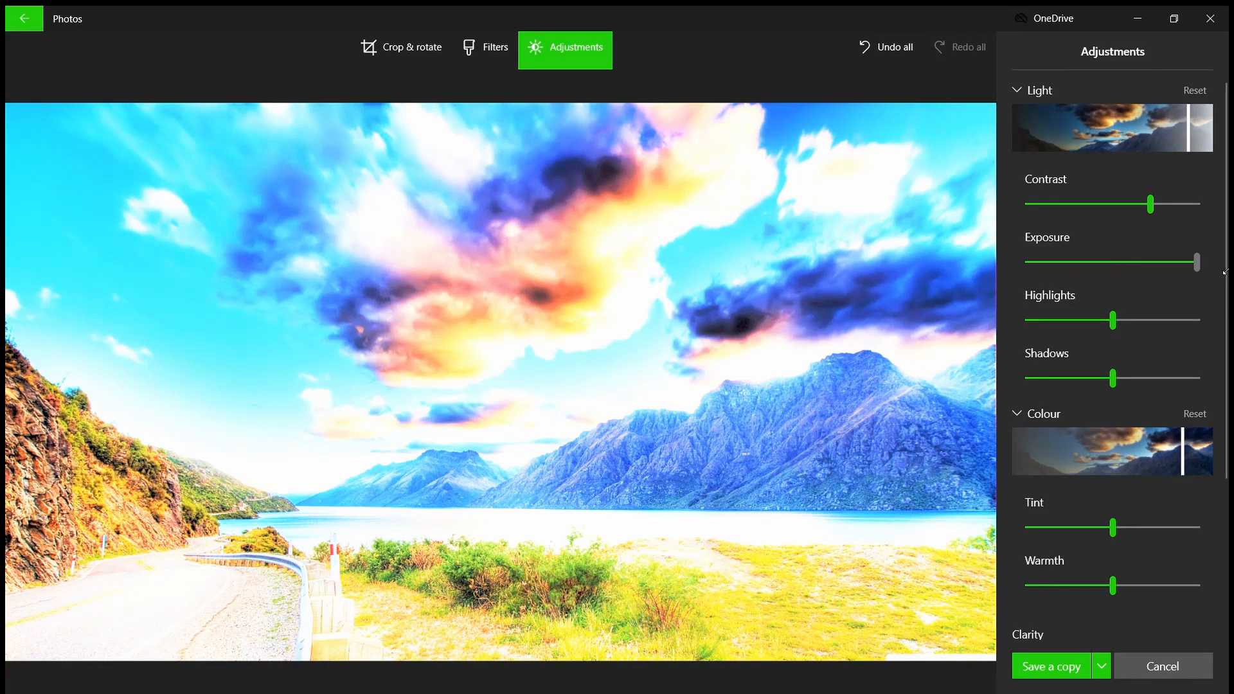
left_click_drag(1224, 272, 1138, 270)
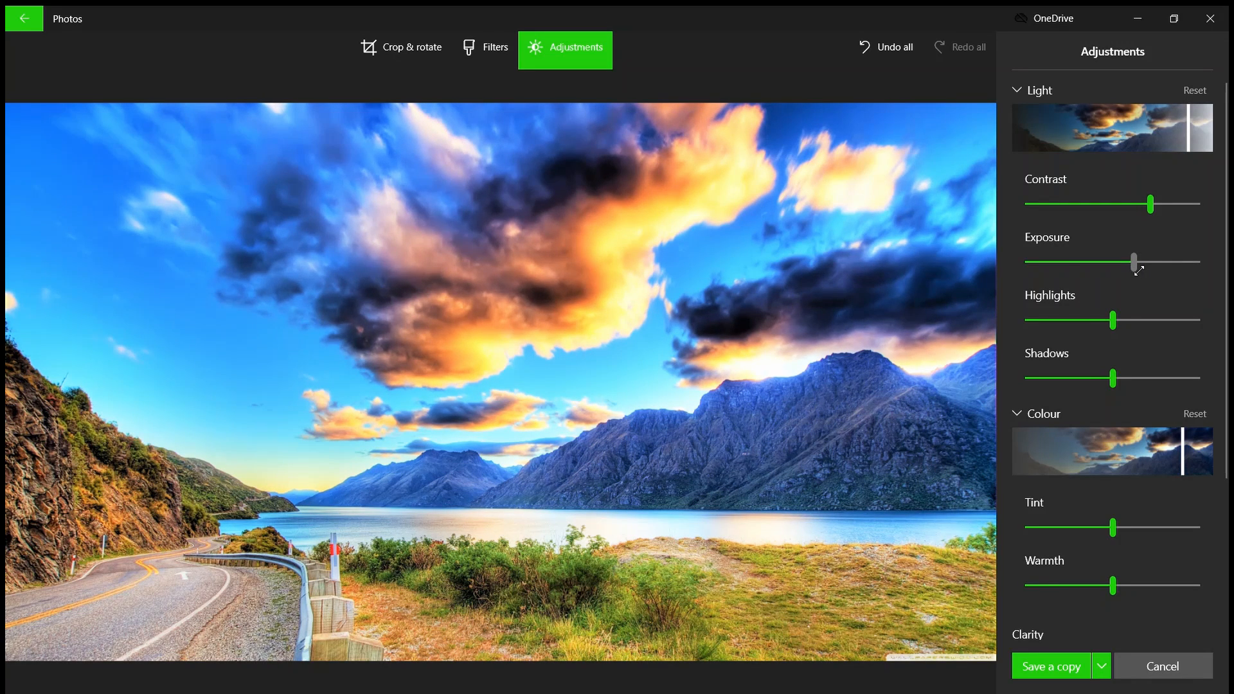
left_click_drag(1139, 270, 1139, 269)
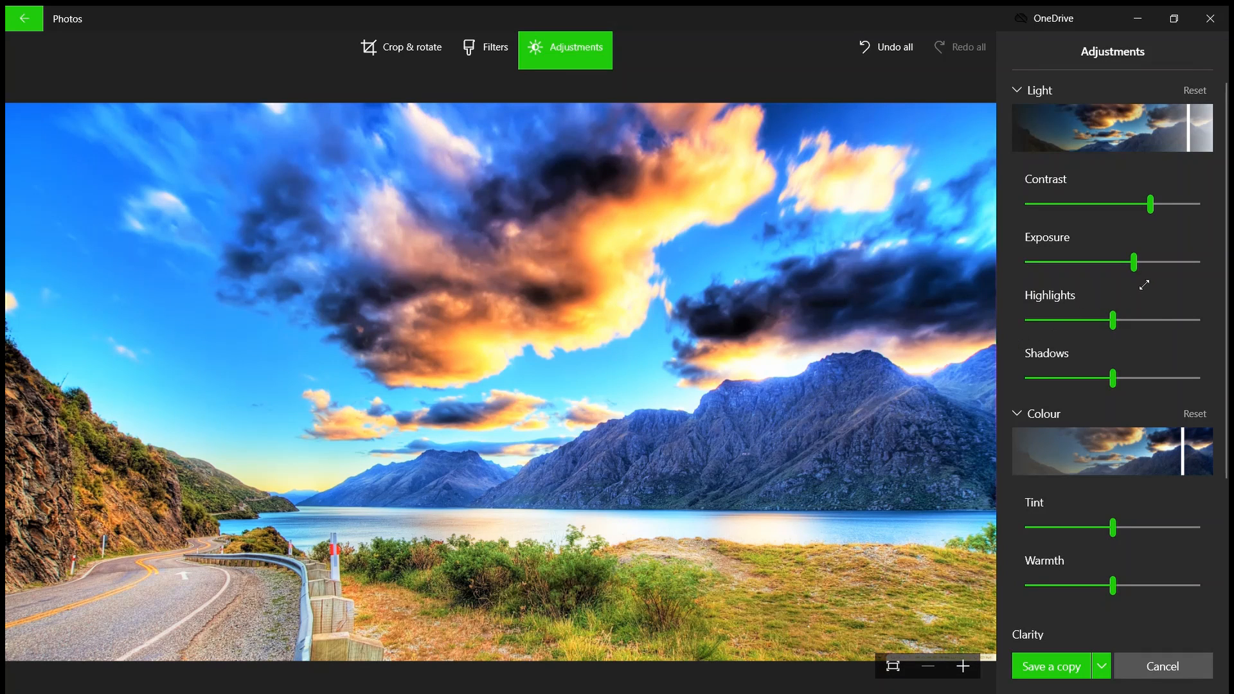
left_click_drag(1142, 269, 1151, 267)
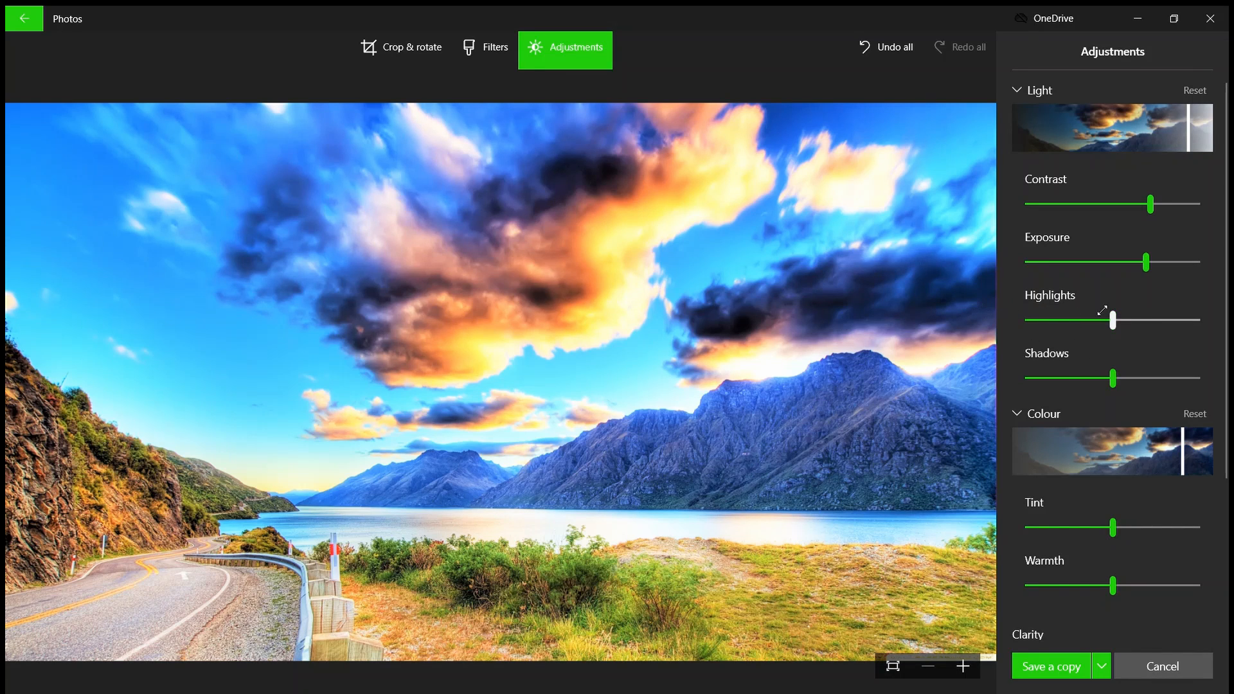
Set the highlights just above centre and the shadows to about 40% of the way from centre to maximum.
mouse_move(1112, 320)
left_mouse_down()
mouse_move(1208, 326)
mouse_move(809, 358)
mouse_move(1027, 350)
mouse_move(1196, 321)
mouse_move(1100, 336)
left_mouse_up()
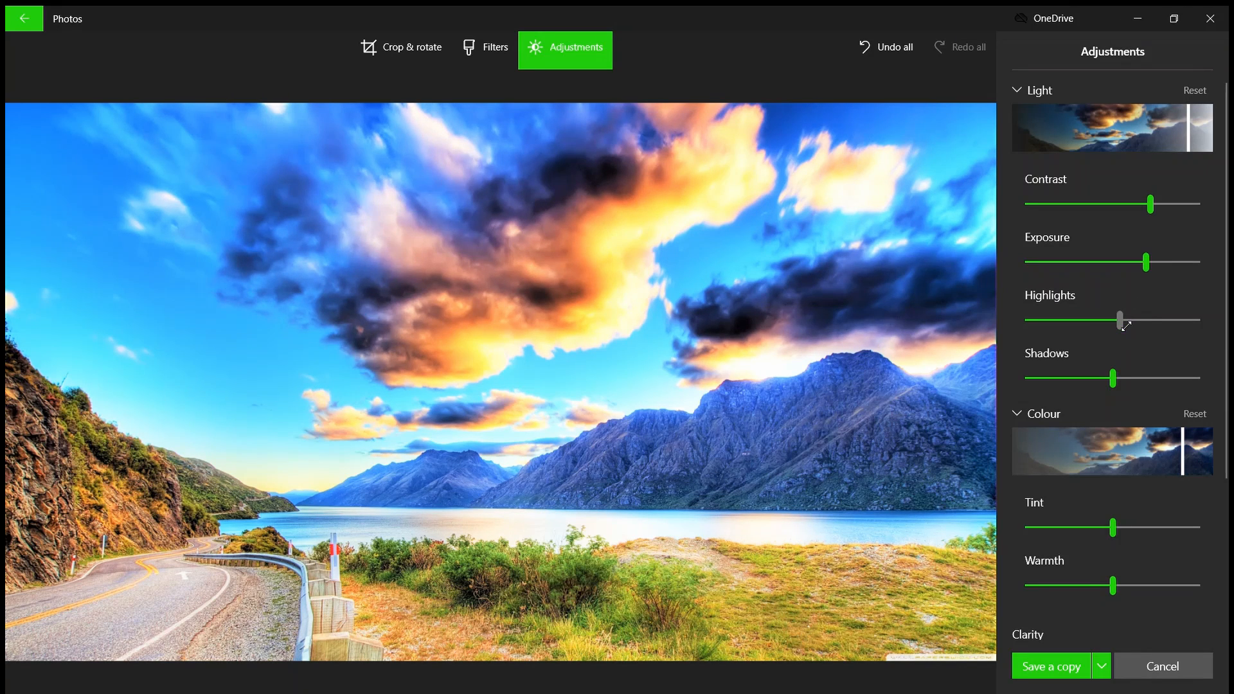
left_click_drag(1116, 320, 1217, 307)
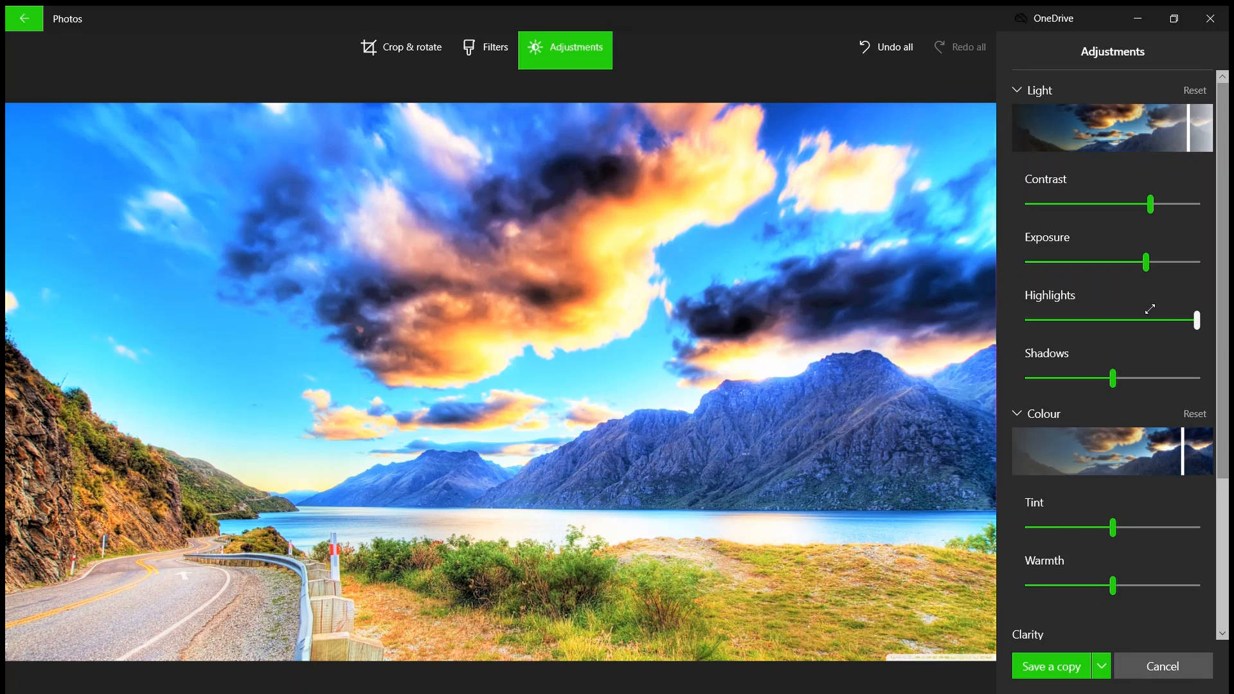
left_click_drag(1196, 320, 1103, 353)
mouse_move(1118, 321)
left_mouse_down()
mouse_move(1167, 321)
mouse_move(1118, 334)
left_mouse_up()
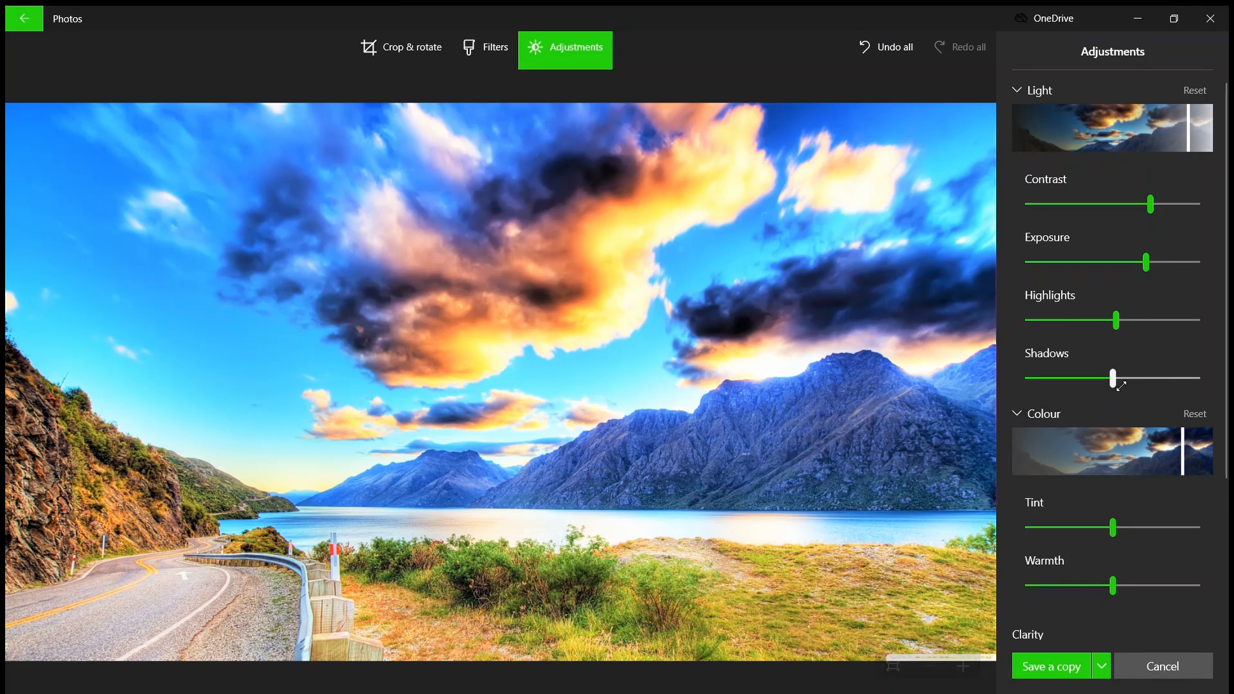
left_click_drag(1118, 380, 1147, 382)
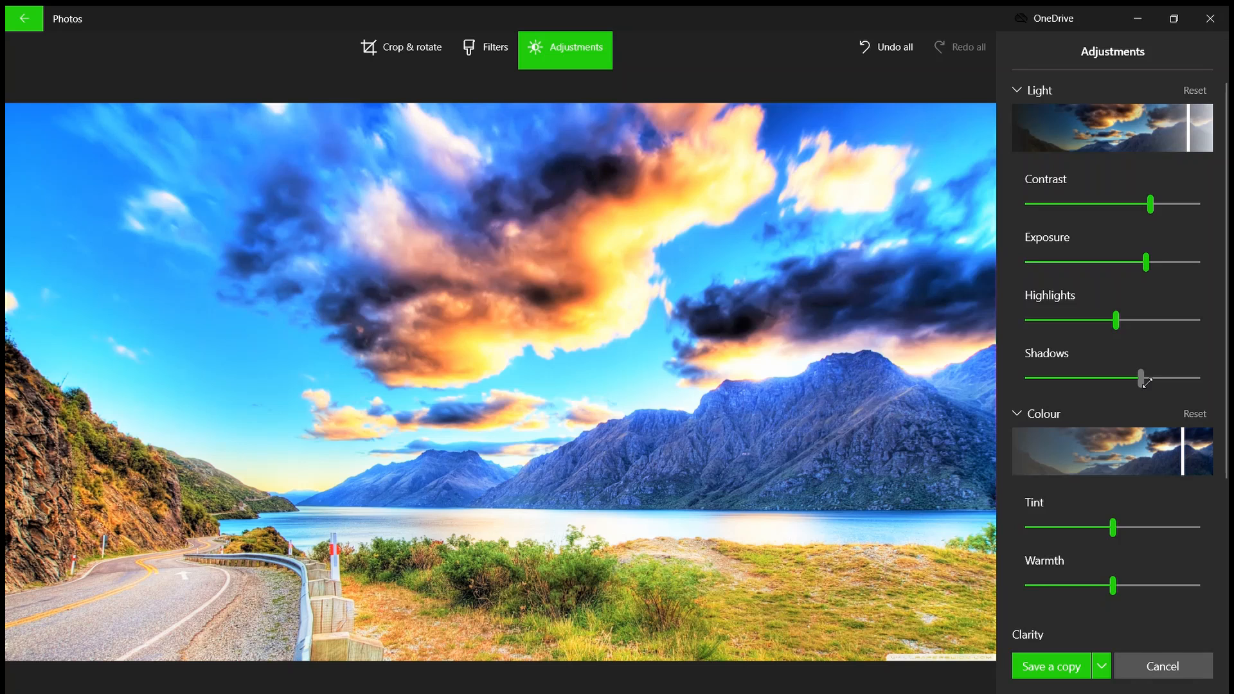
mouse_move(1147, 382)
left_mouse_down()
mouse_move(1172, 380)
mouse_move(1164, 393)
mouse_move(1208, 385)
mouse_move(1089, 403)
mouse_move(1154, 387)
left_mouse_up()
Increase the photo's warmth to about 30% of the way from centre to maximum.
scroll(1111, 553, "down", 3)
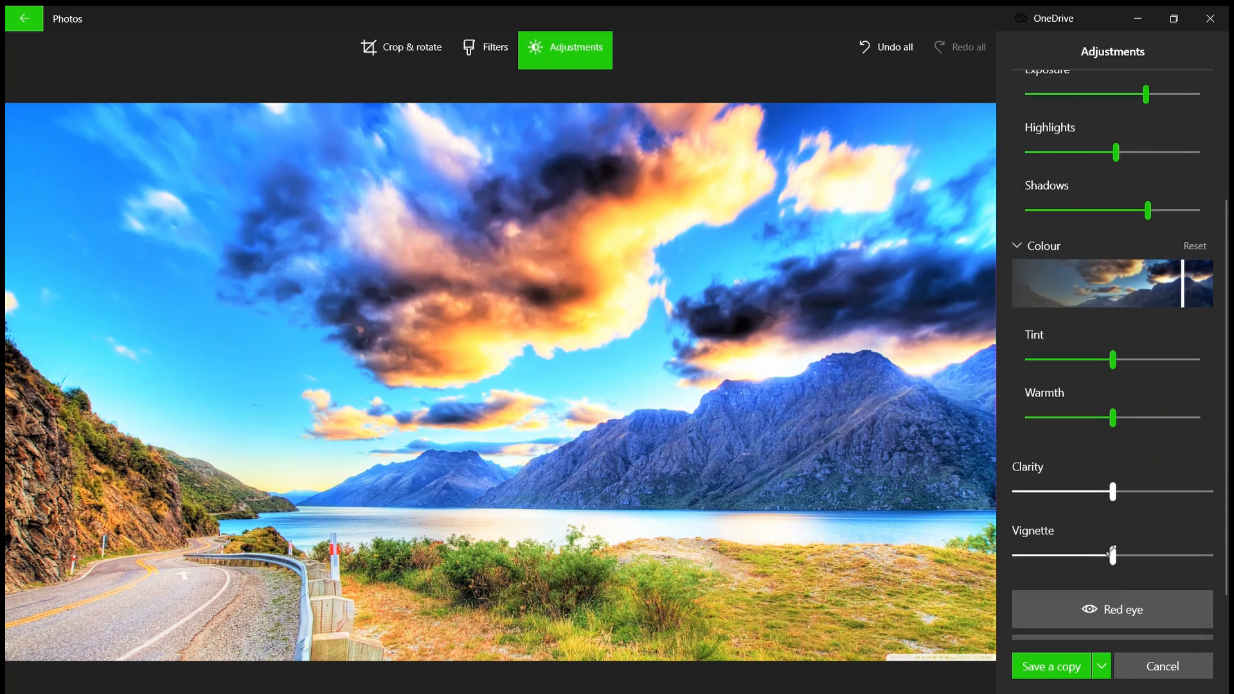
scroll(1111, 553, "down", 1)
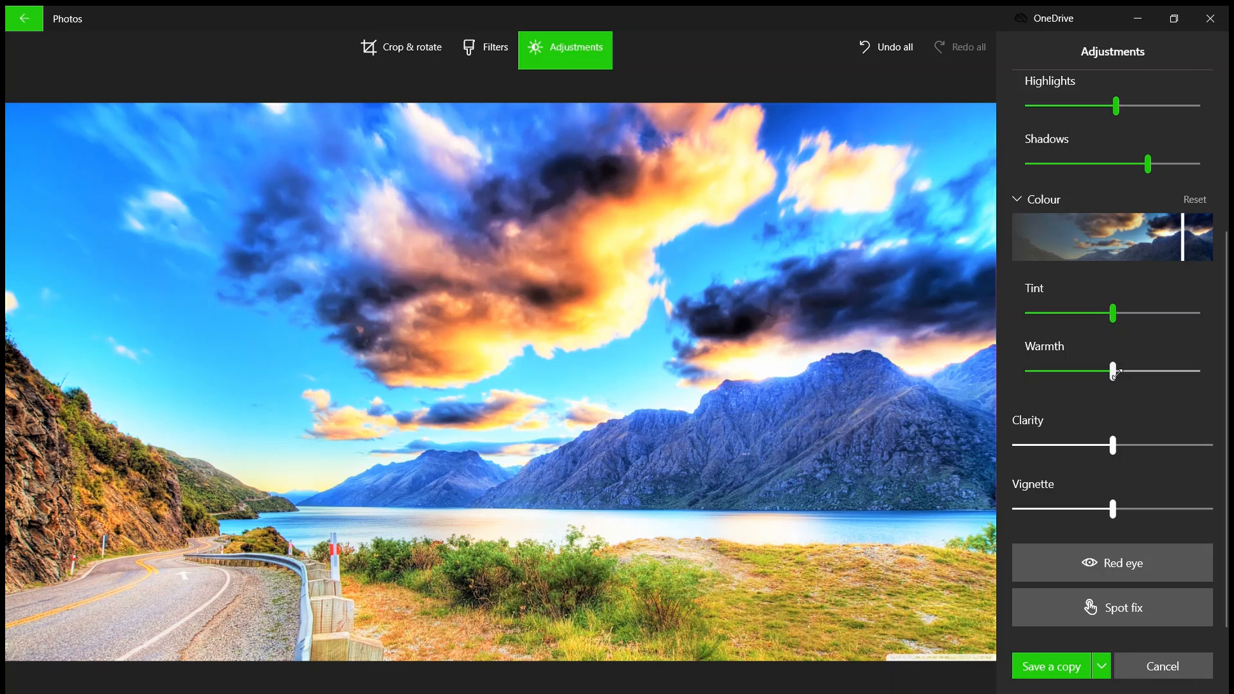
mouse_move(1116, 374)
left_mouse_down()
mouse_move(956, 402)
mouse_move(1144, 366)
mouse_move(1116, 371)
left_mouse_up()
left_click_drag(1123, 381, 1142, 386)
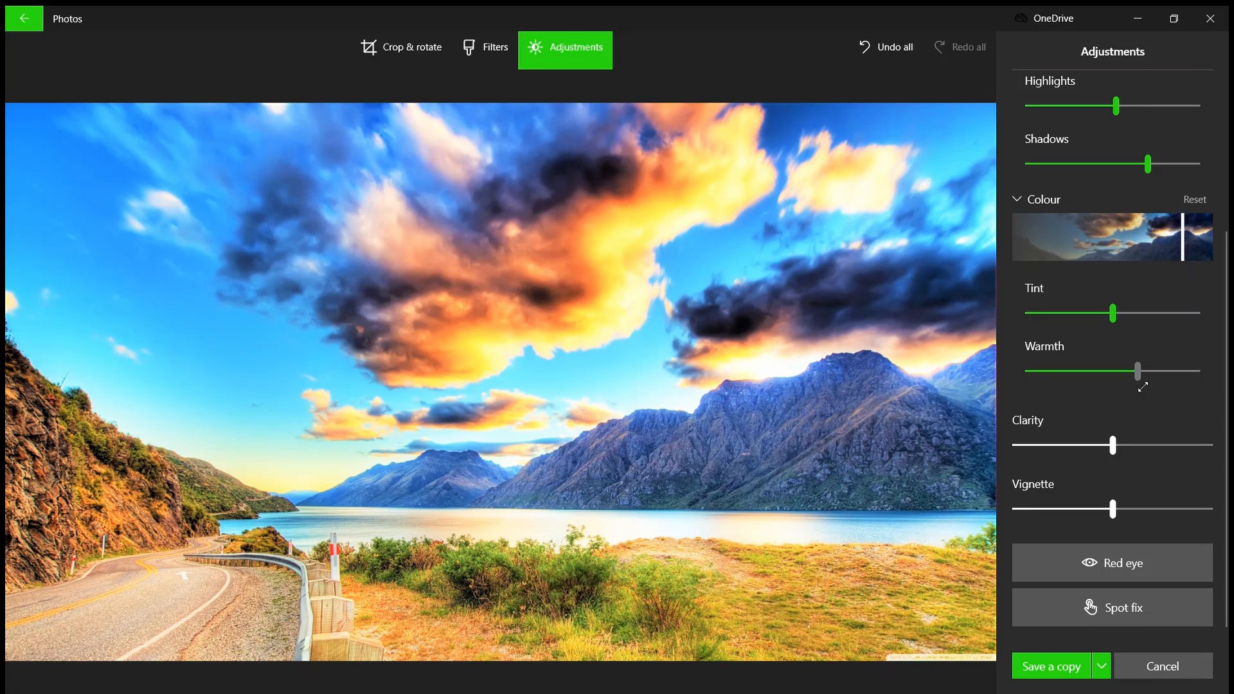
left_click_drag(1143, 387, 1143, 387)
Raise the clarity to about 30% of the way from centre to maximum and set the vignette slightly below centre.
left_click_drag(1116, 453, 1148, 436)
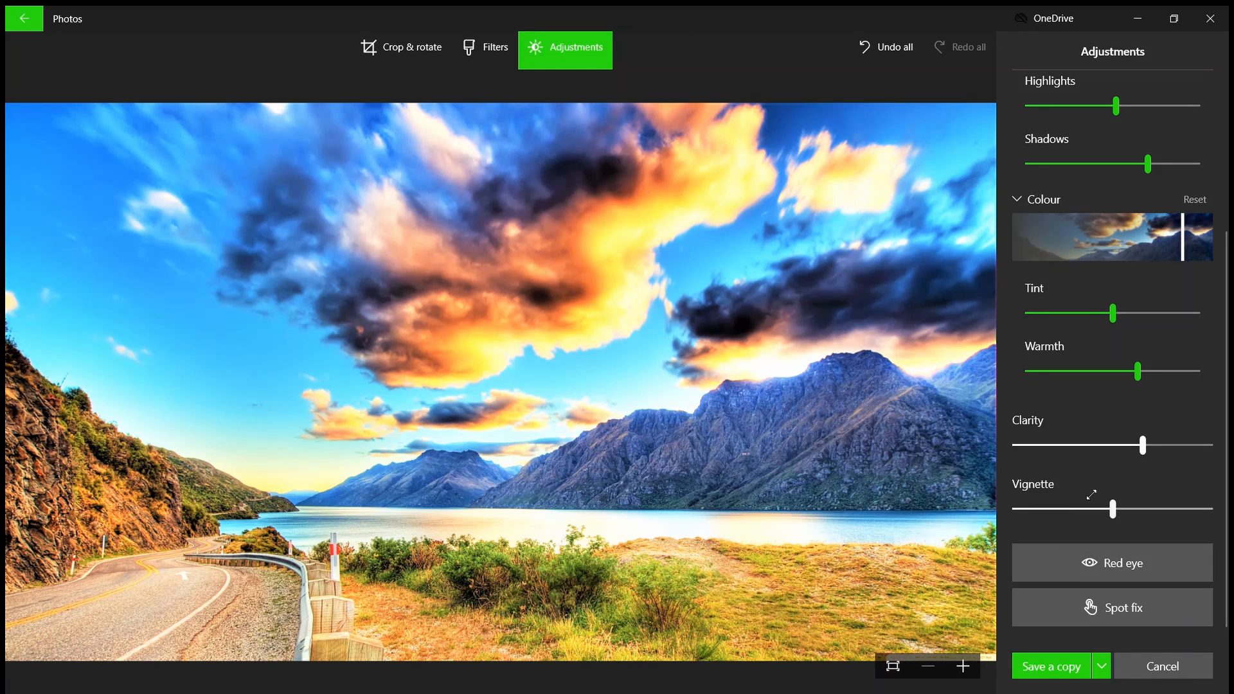
mouse_move(1112, 509)
left_mouse_down()
mouse_move(1209, 509)
mouse_move(830, 478)
mouse_move(1116, 507)
left_mouse_up()
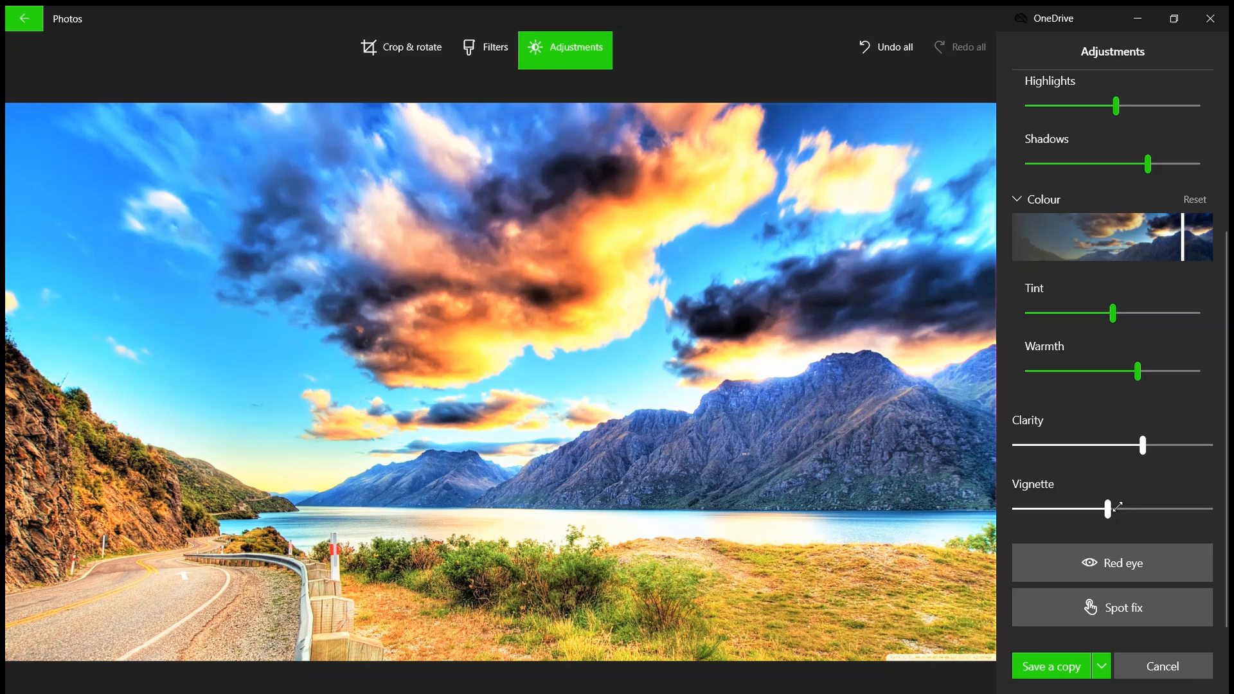
Lower the vignette to about 30% of the way from centre to minimum and save the edited photo as a copy.
left_click_drag(1114, 515, 1061, 521)
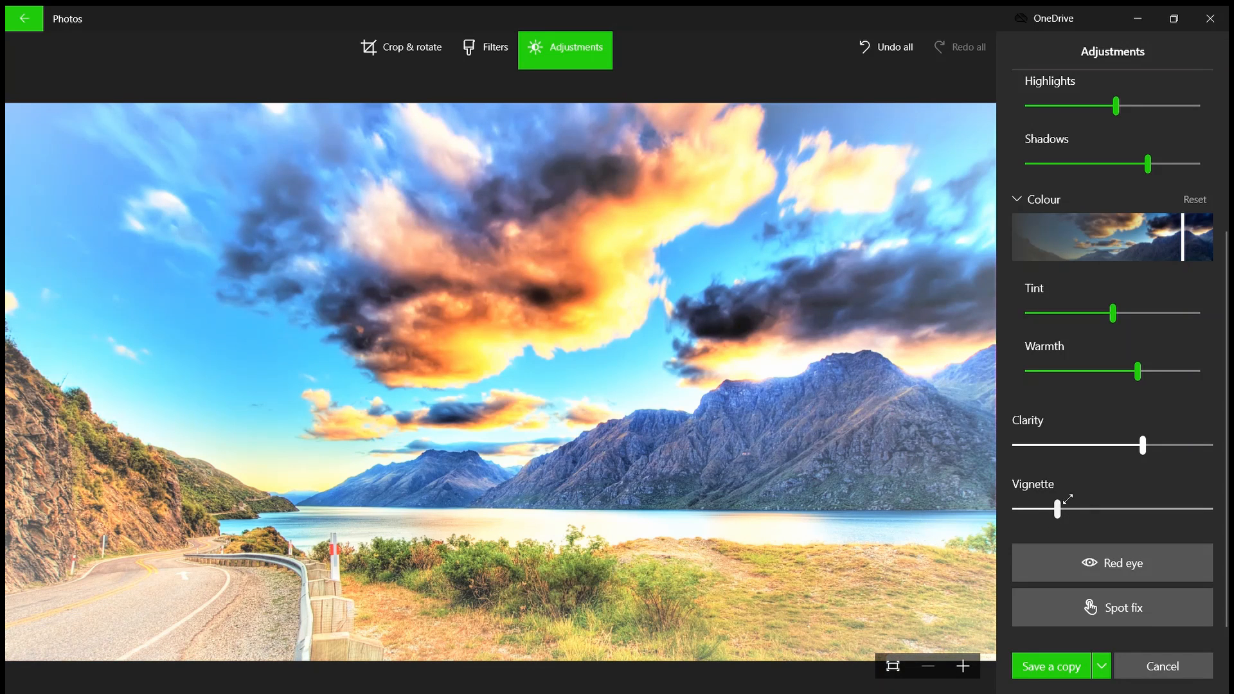
left_click_drag(1062, 510, 1089, 519)
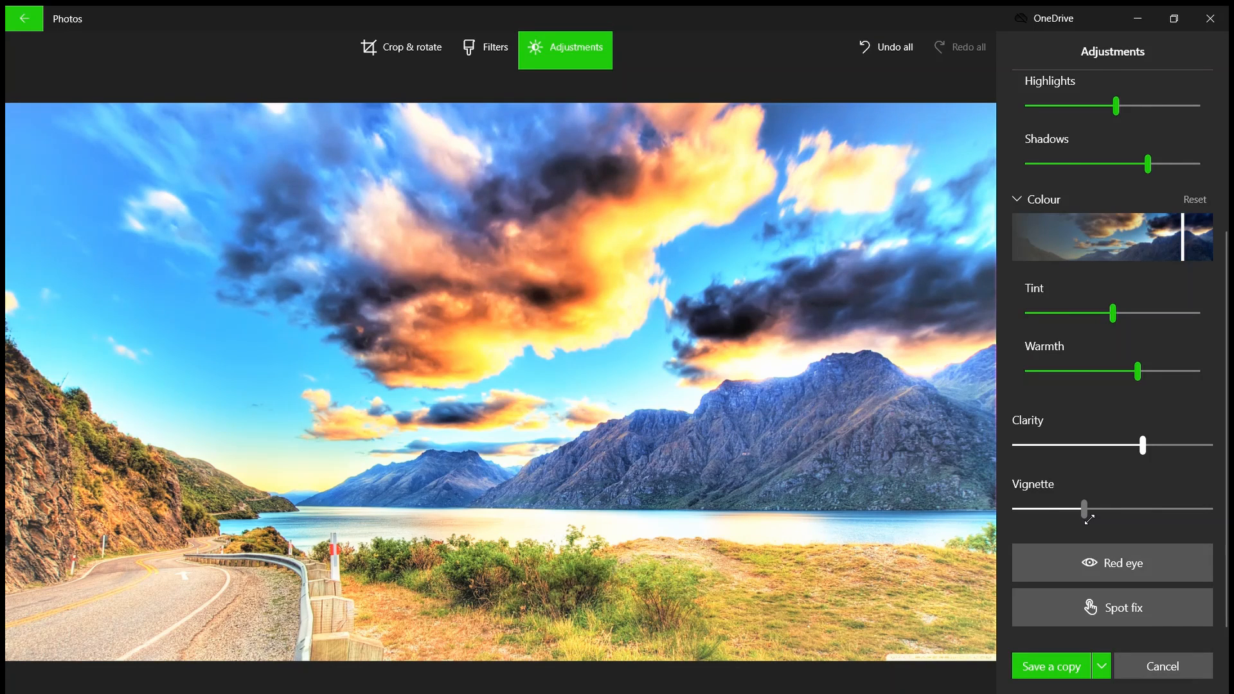
left_click_drag(1089, 519, 1089, 520)
left_click(1060, 677)
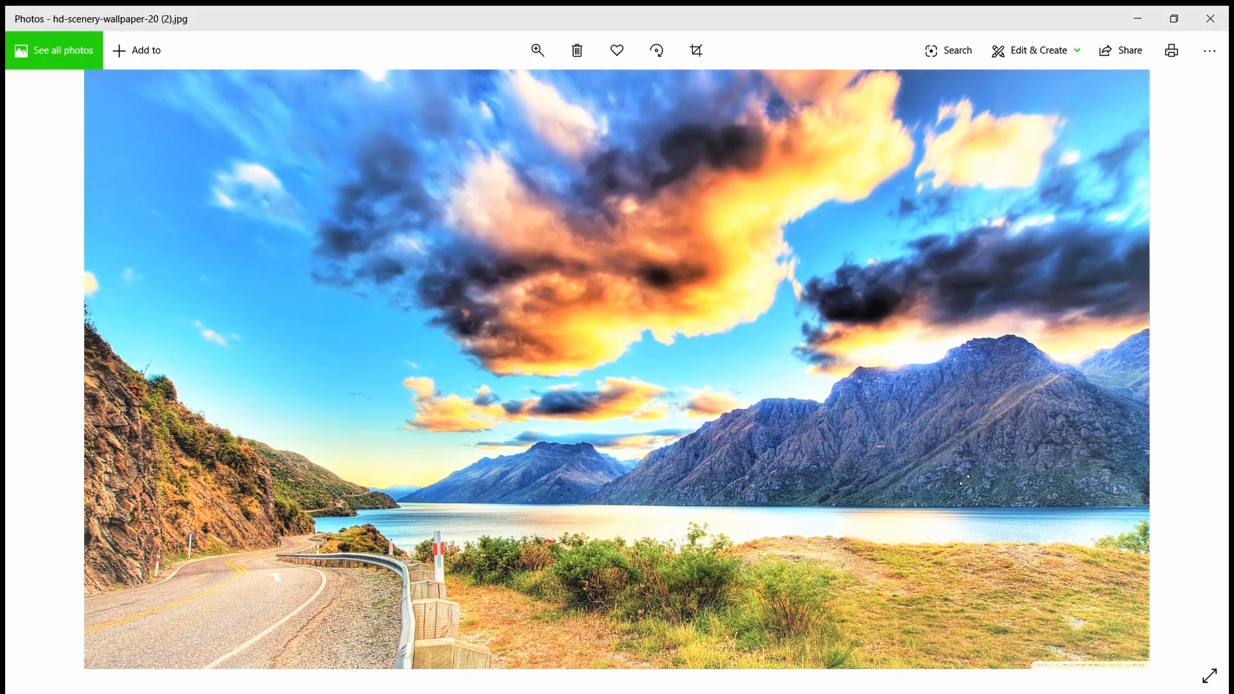
Compare the edited copy with the original hd-scenery-wallpaper-20.jpg by switching back and forth between the two photos.
key("Right")
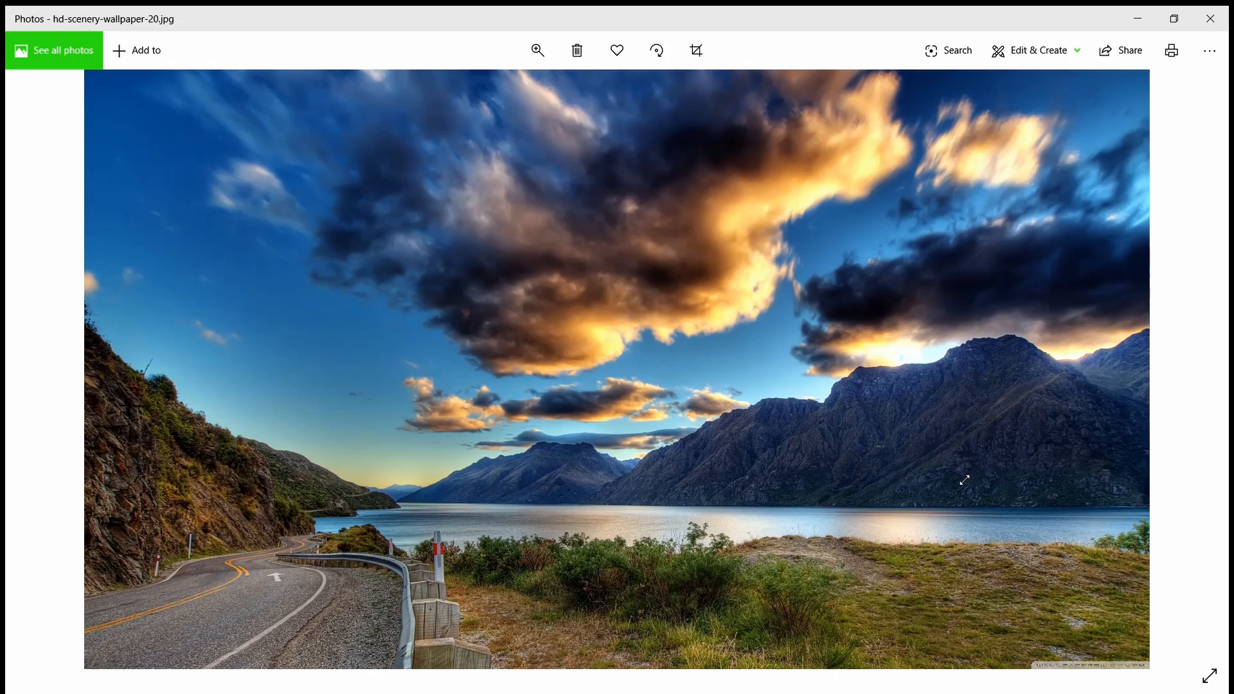
key("Left")
key("Right")
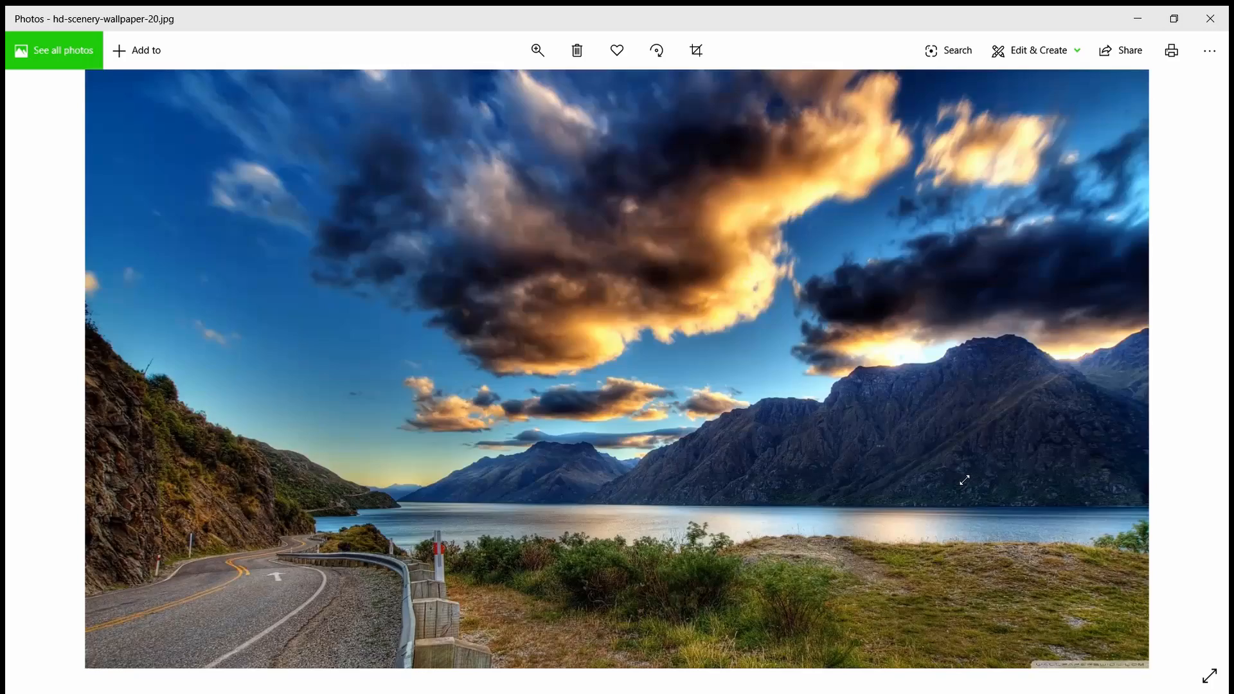
key("Left")
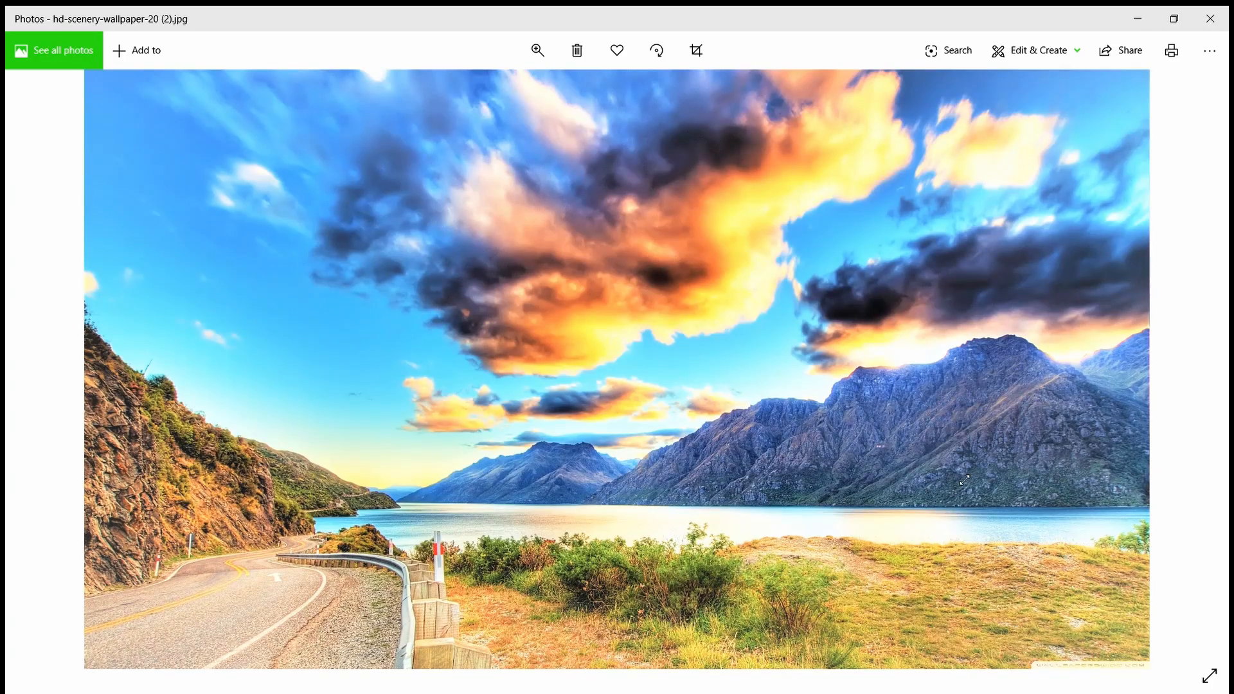
key("Right")
key("Left")
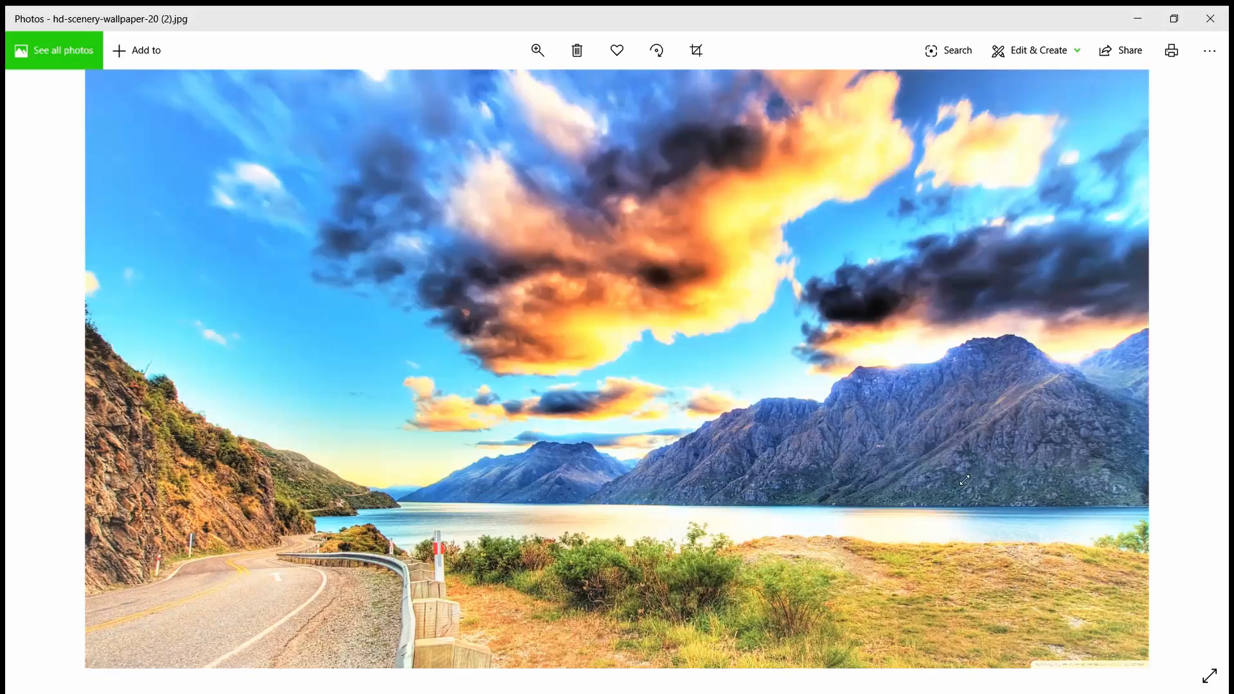
key("Right")
key("Left")
key("Right")
key("Left")
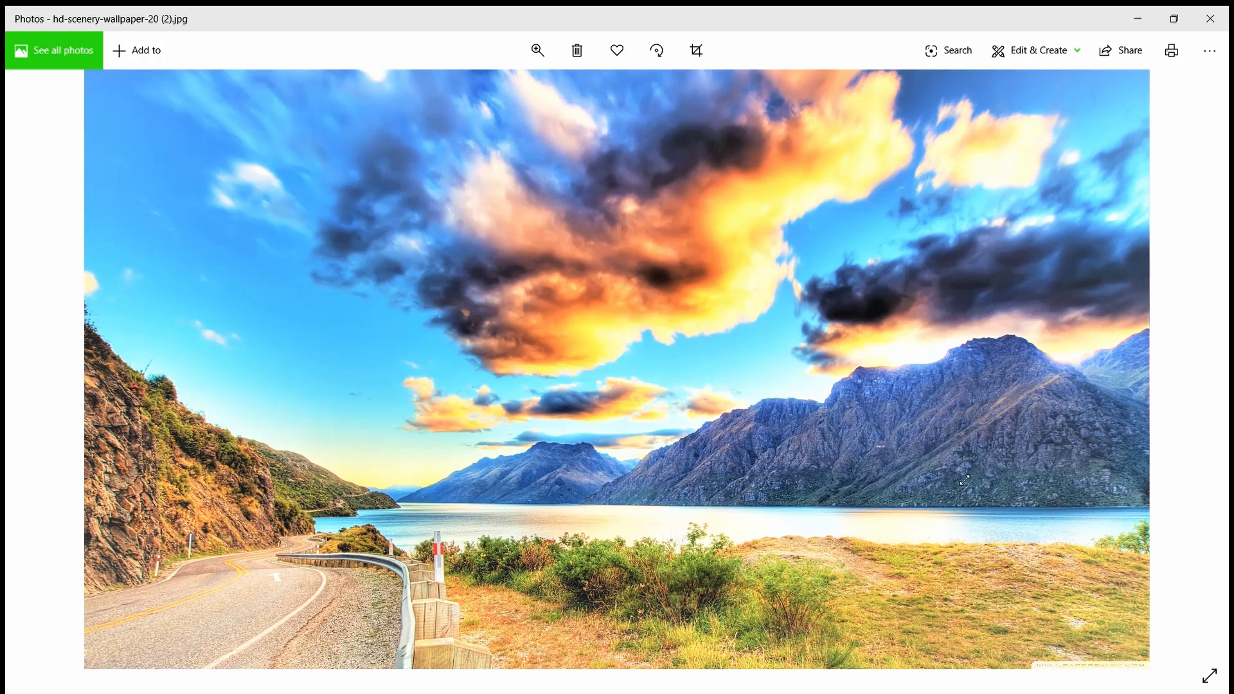
key("Left")
key("Right")
key("Right")
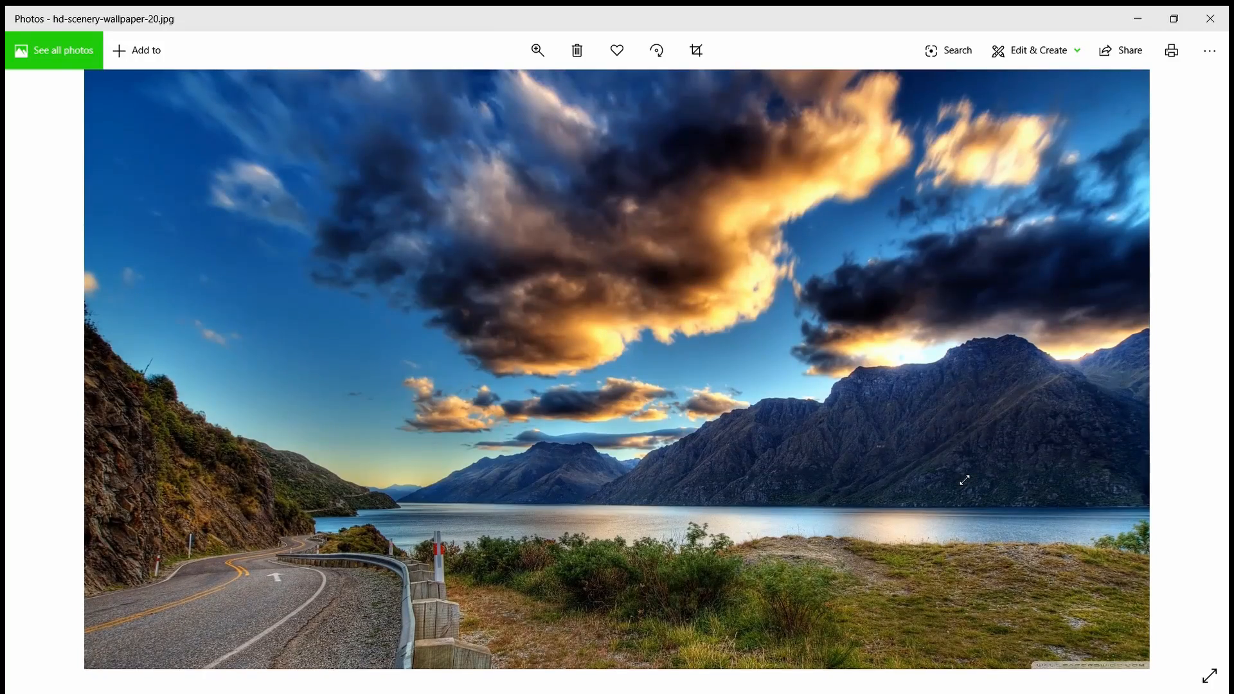